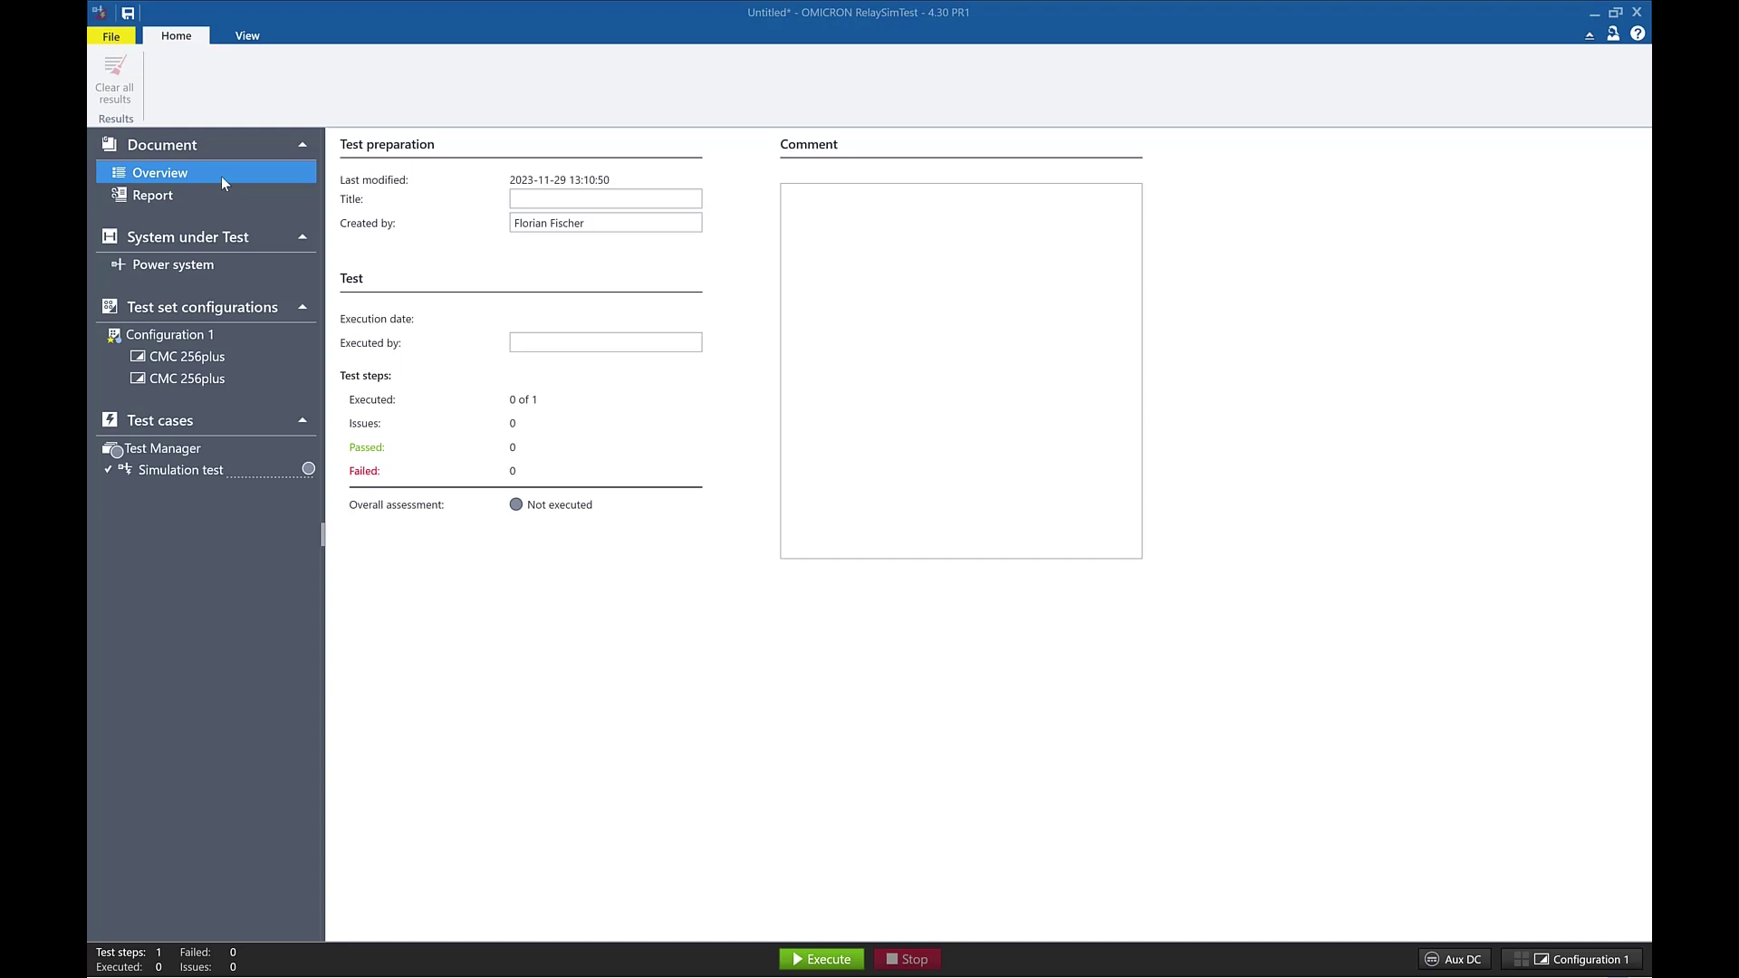
Start Home > Import > Import elements and check the import format list, keeping ASPEN OneLiner OLX
click(226, 264)
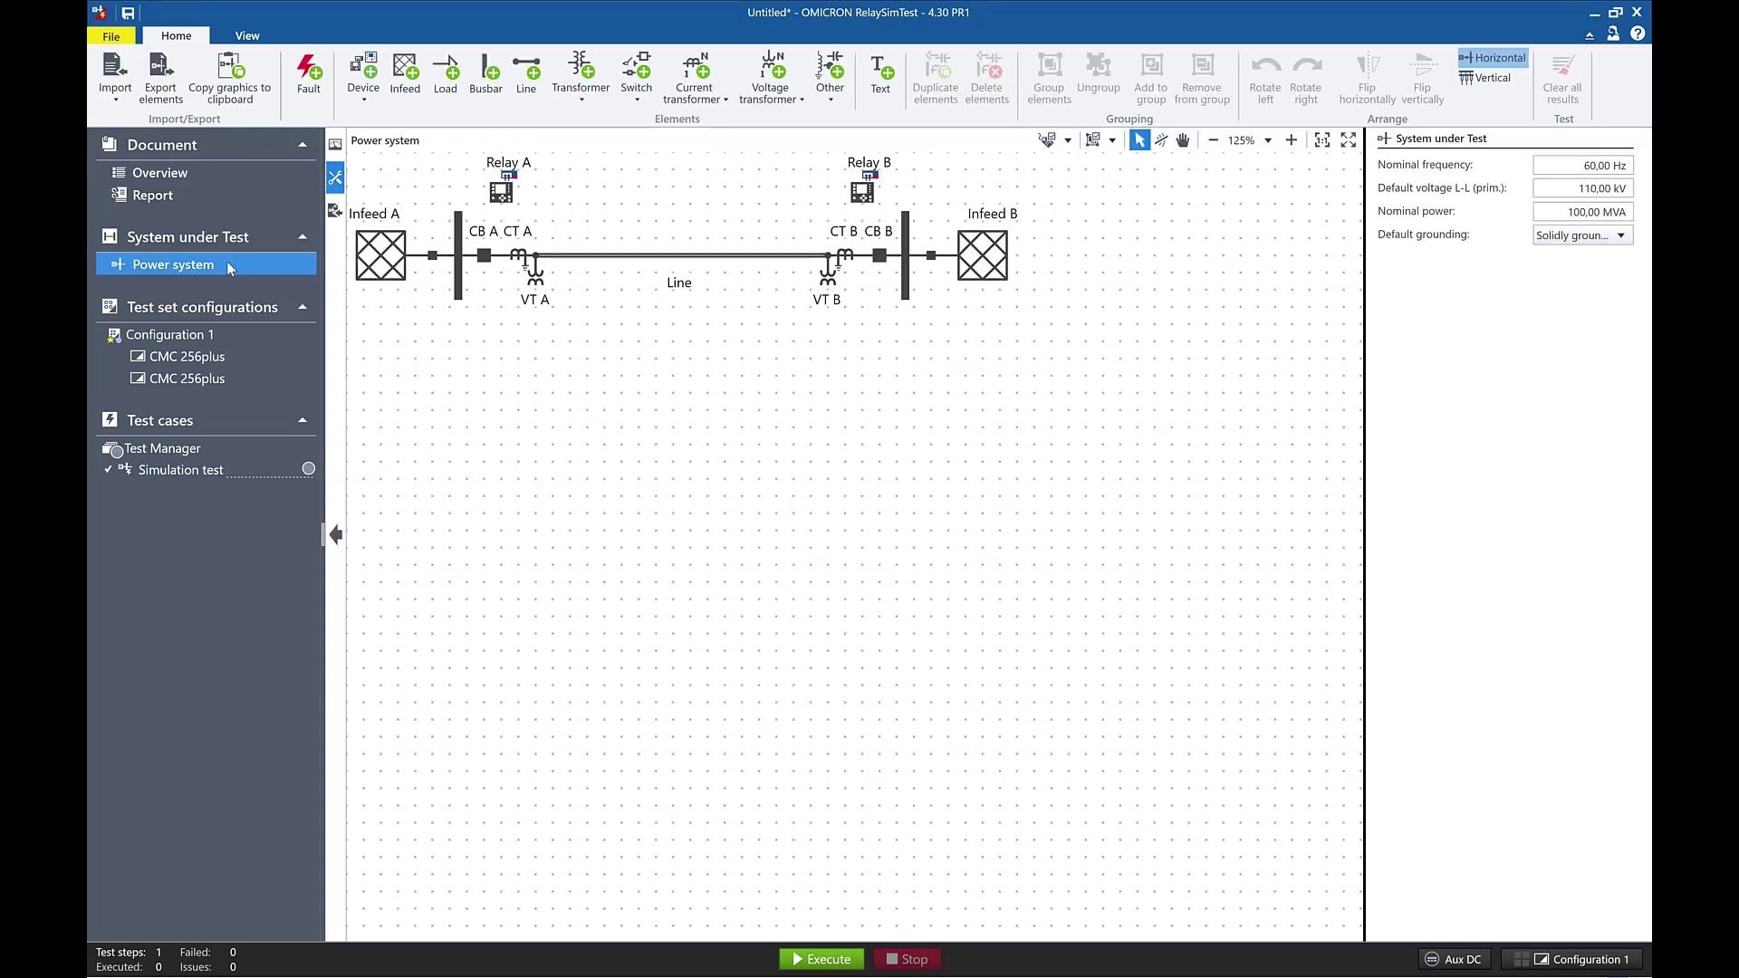
click(123, 105)
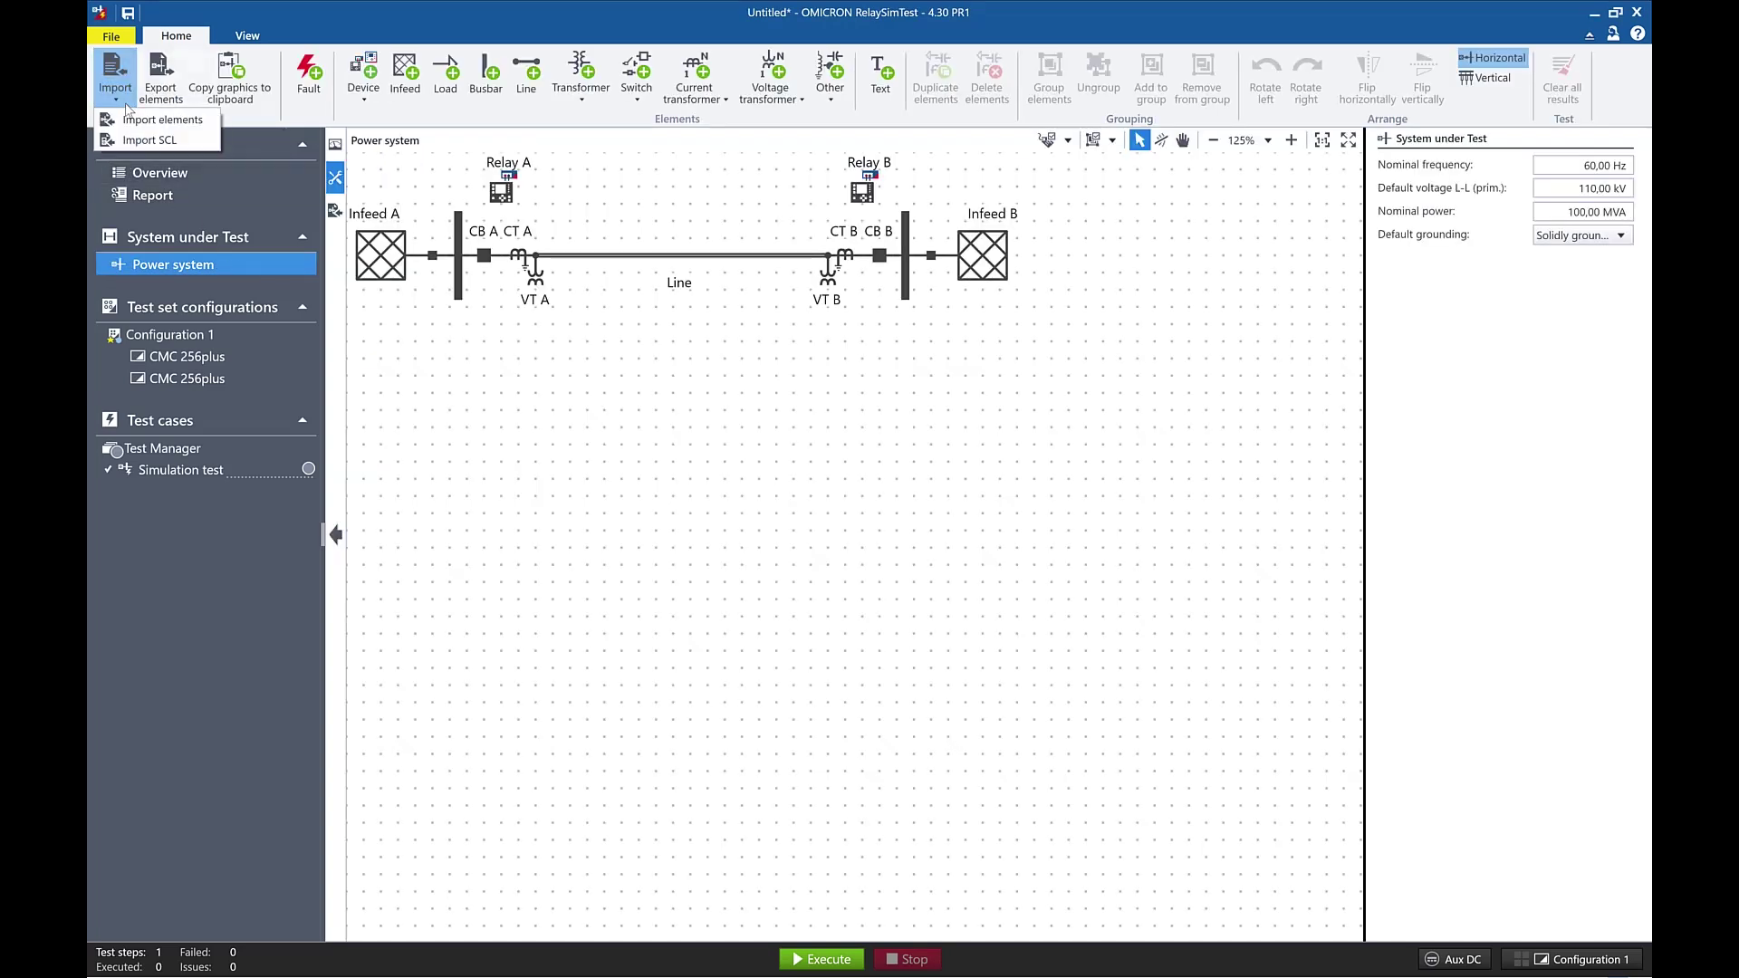
click(210, 119)
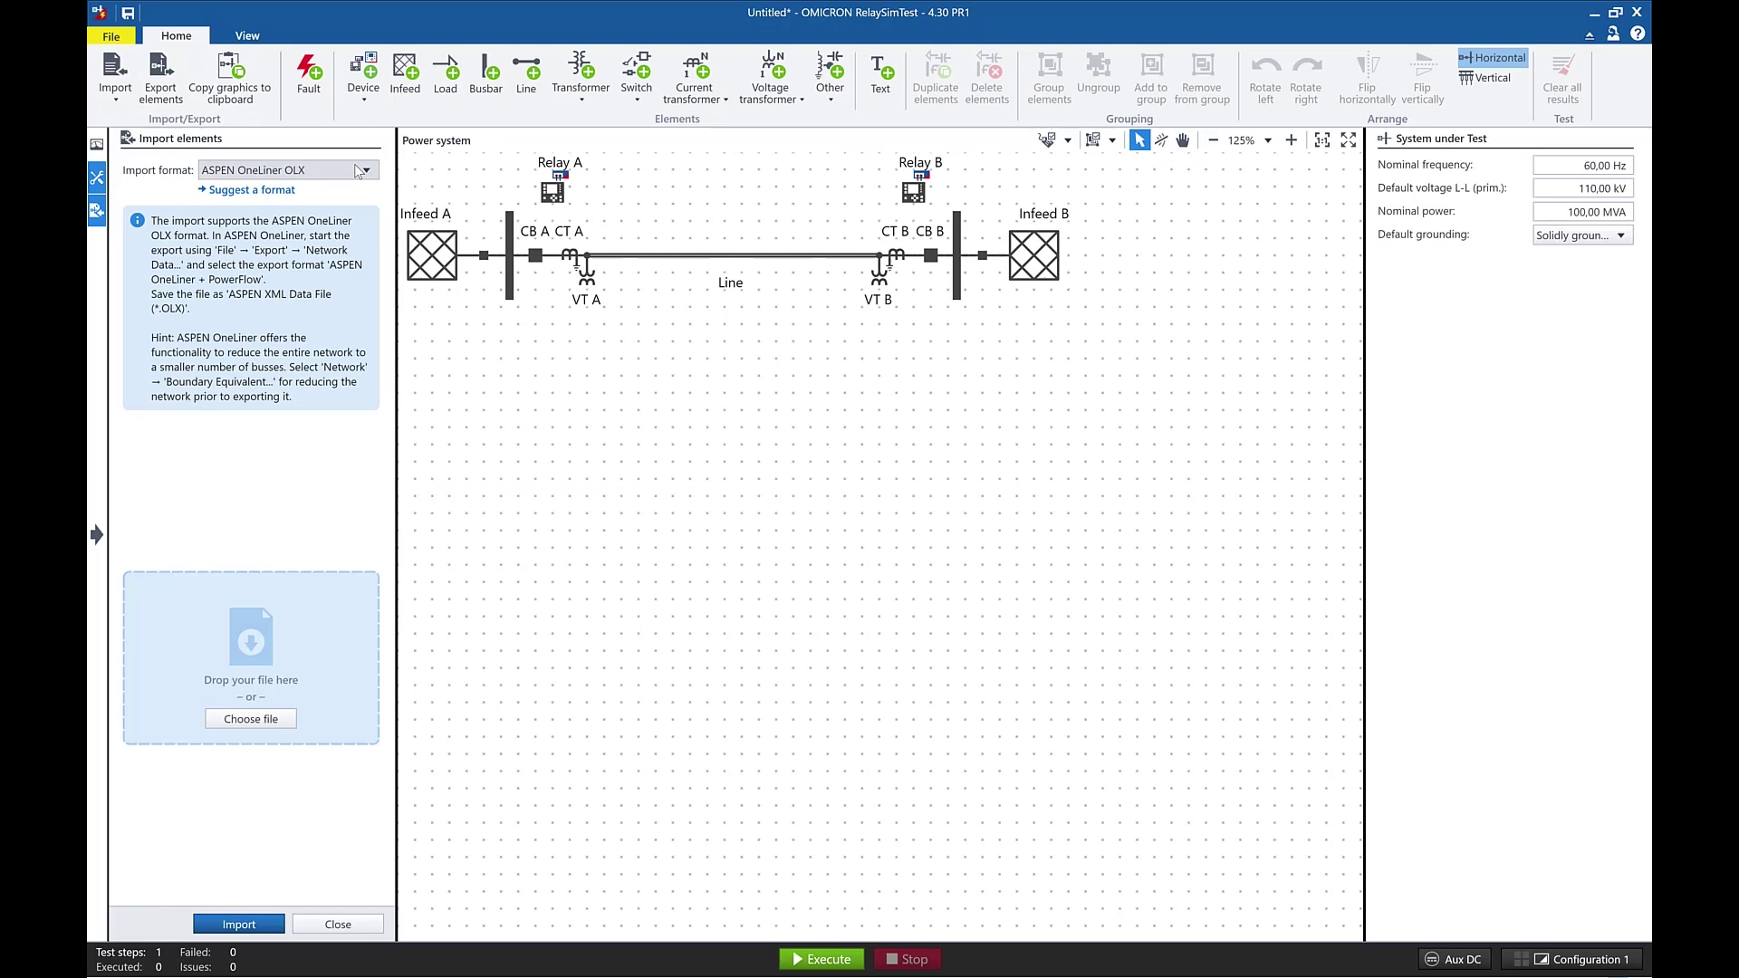
click(368, 172)
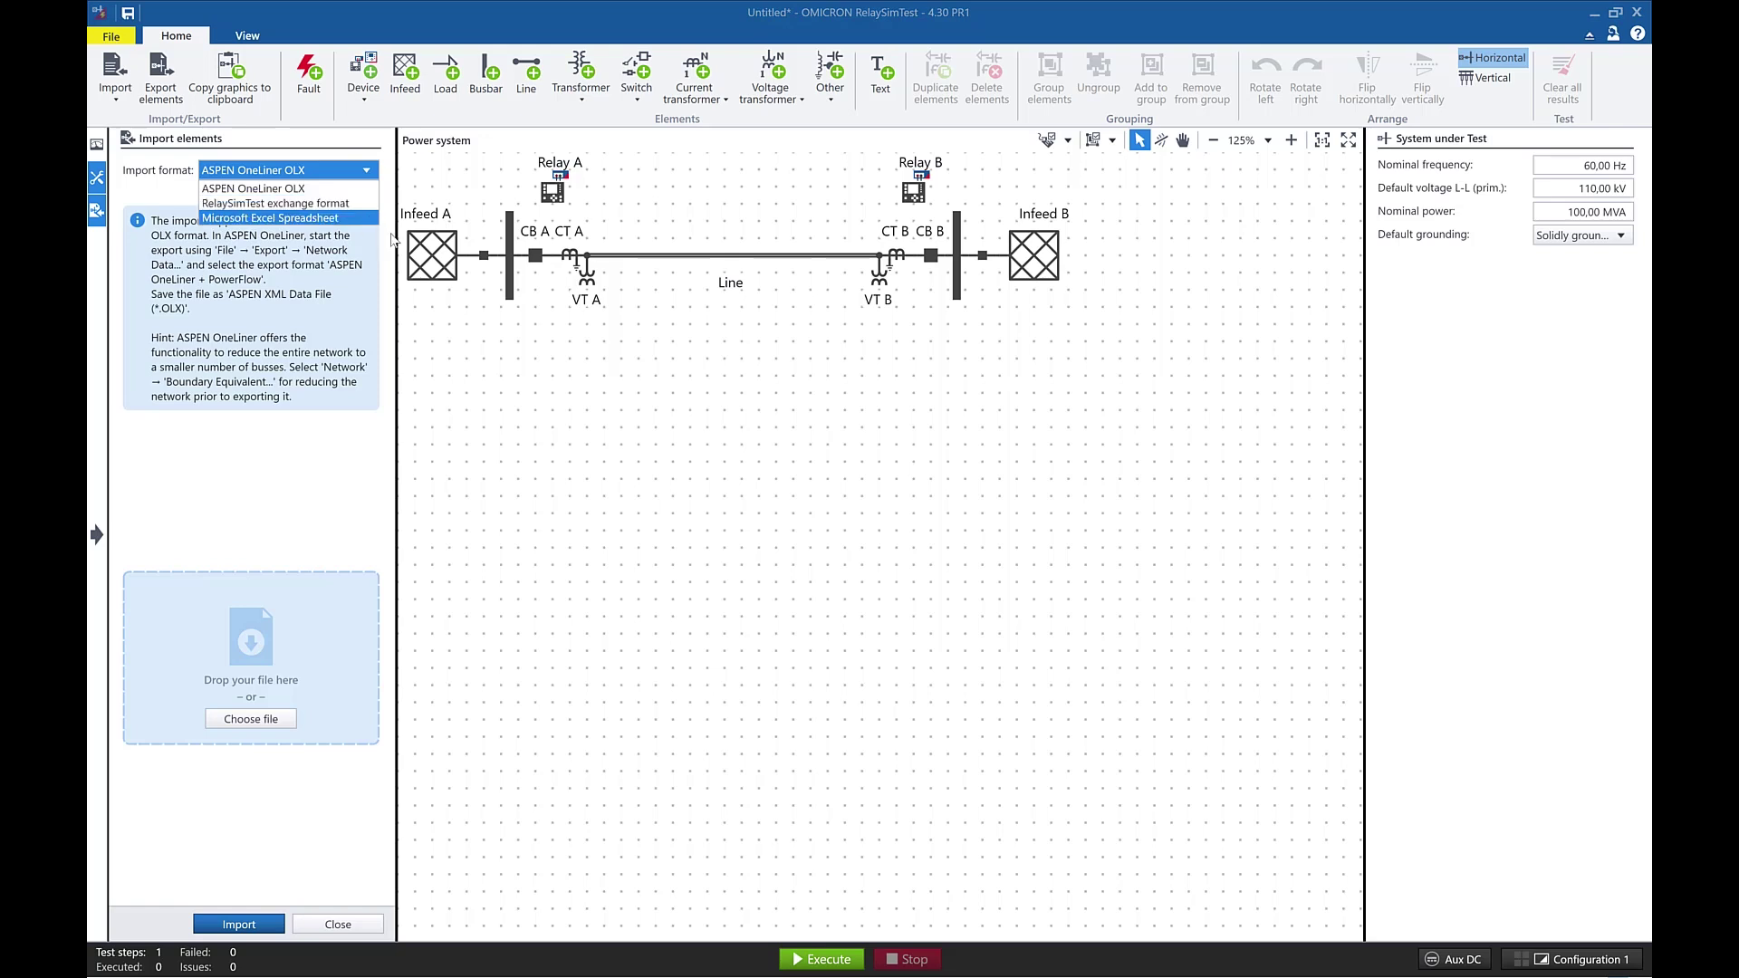
Suggest PSS®SINCAL [Siemens AG] as a new import format, sharing usage data with OMICRON
click(392, 238)
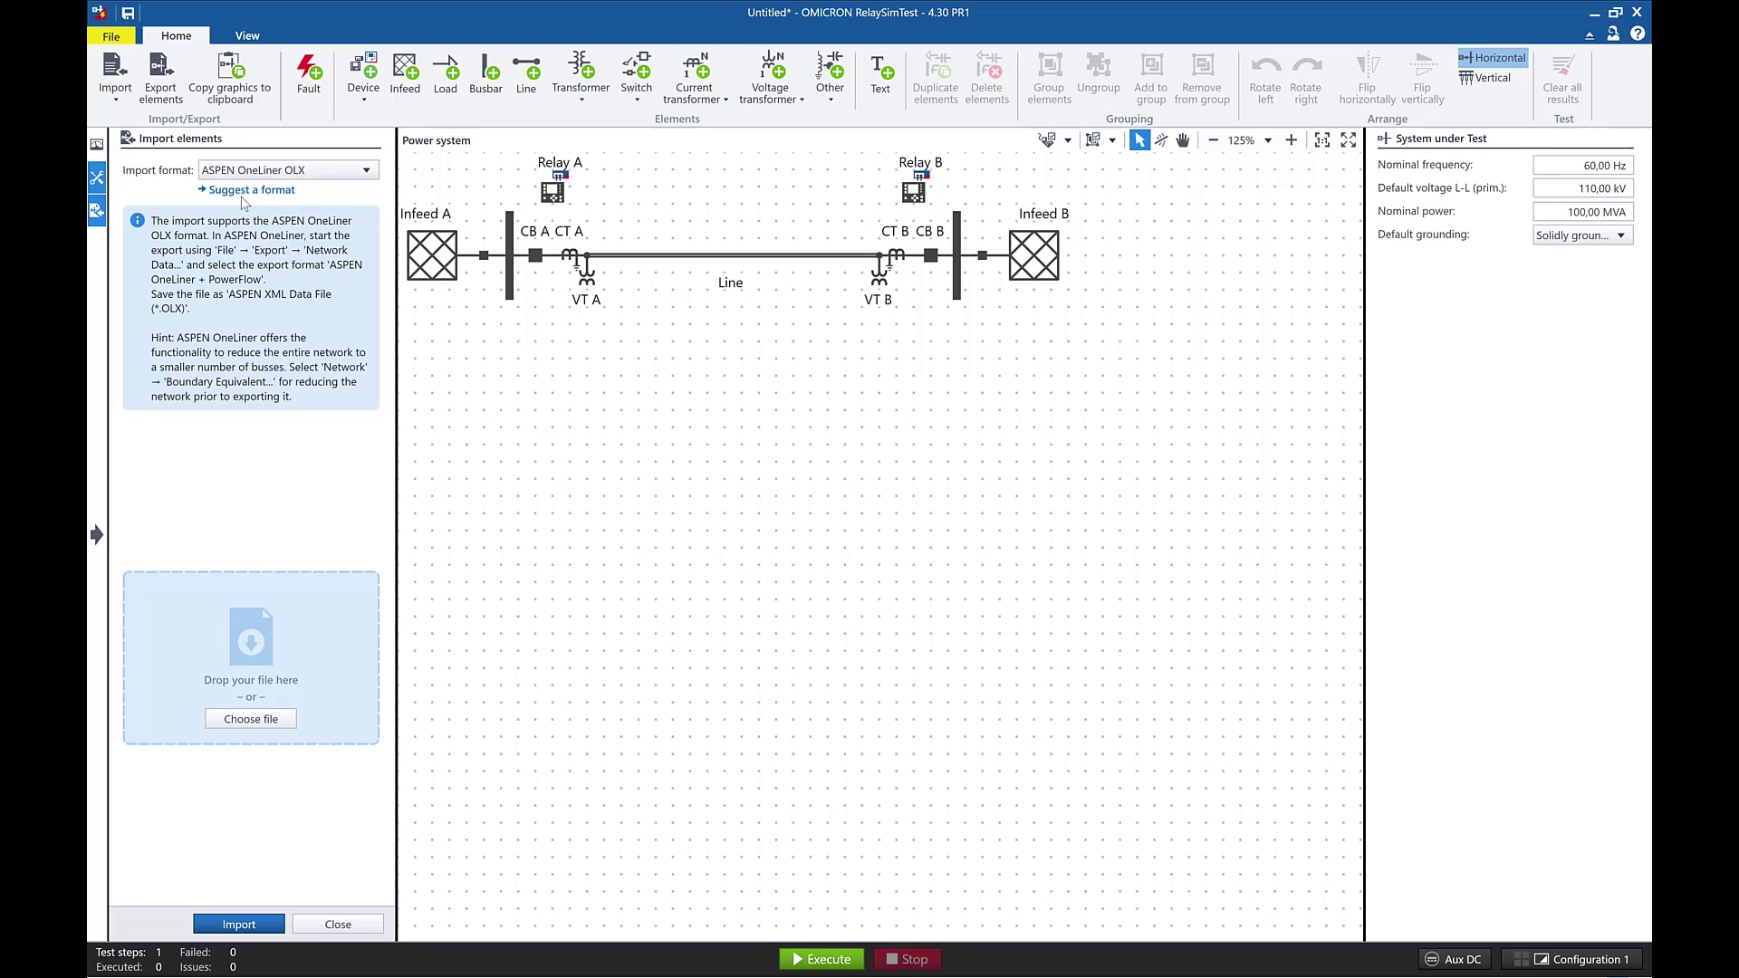
click(253, 193)
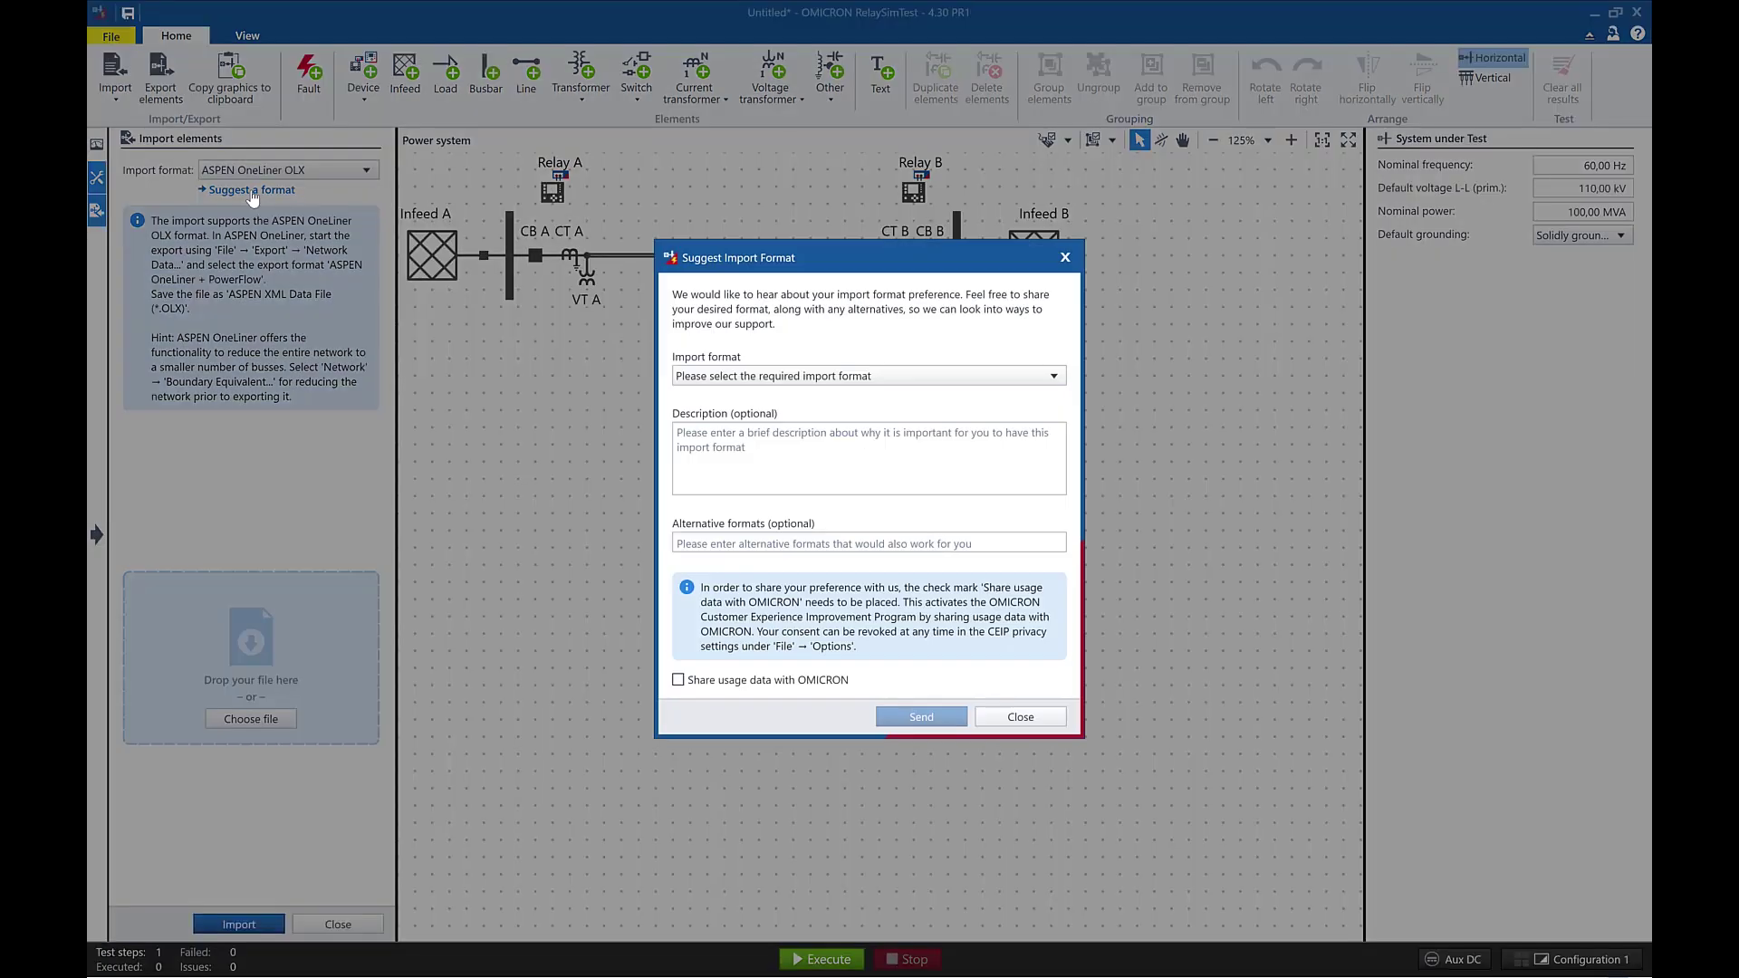
click(1032, 381)
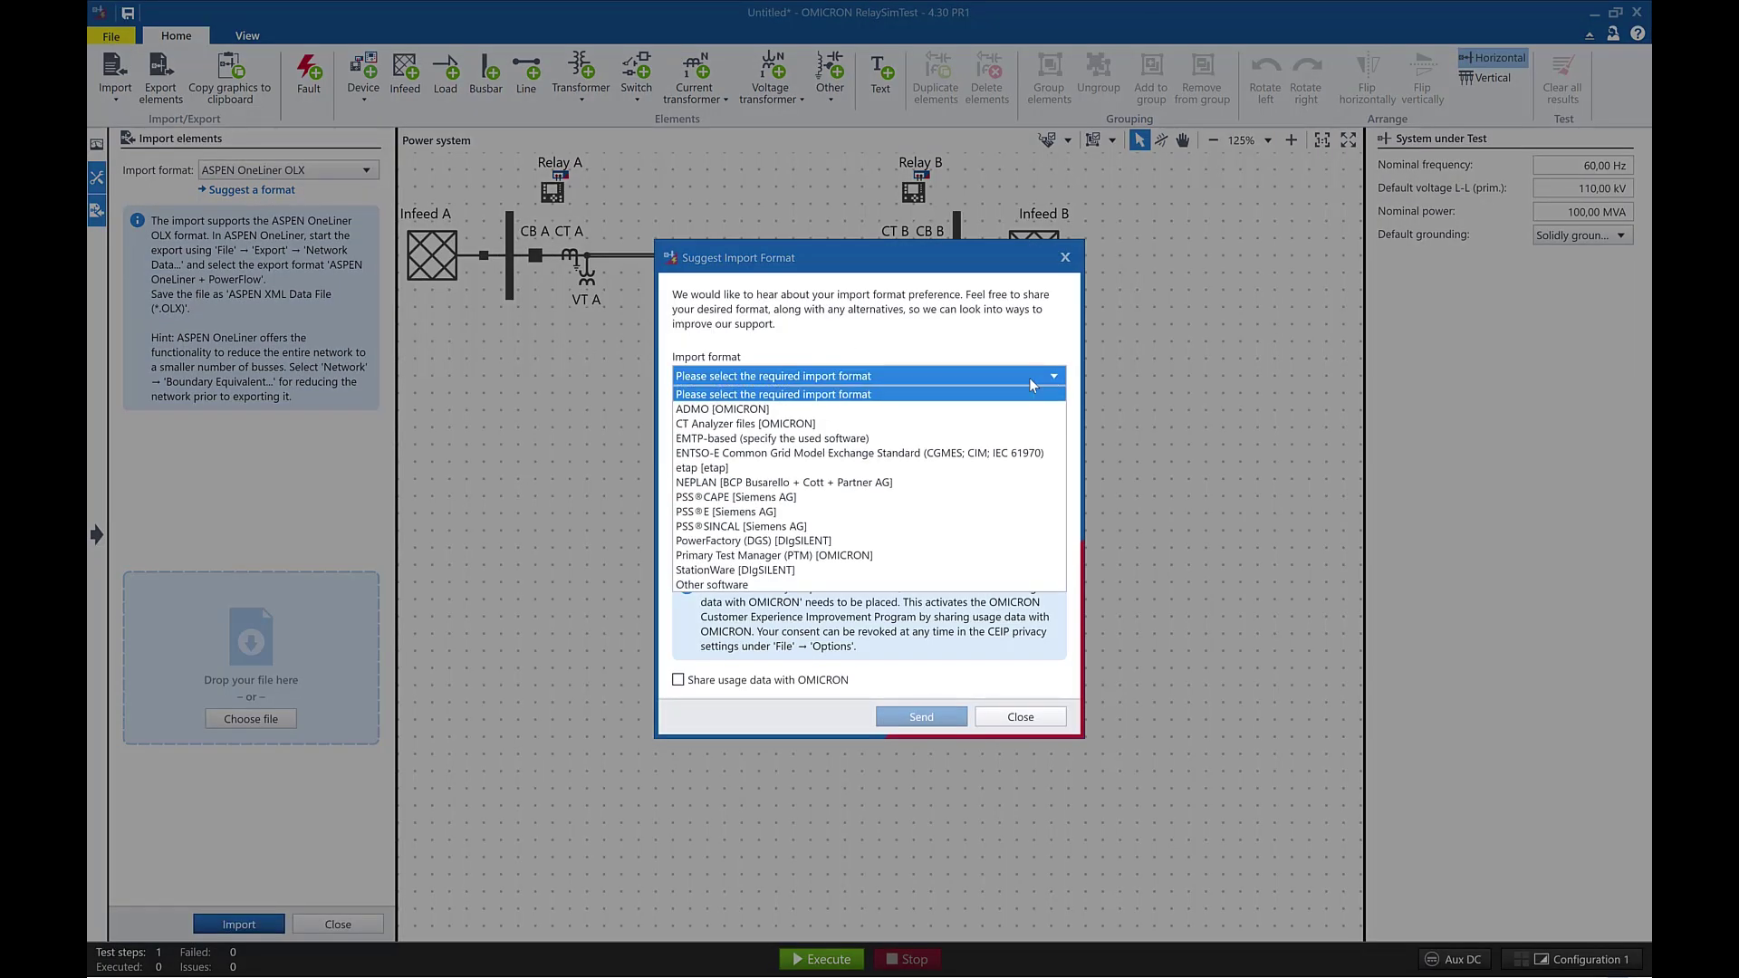
click(813, 527)
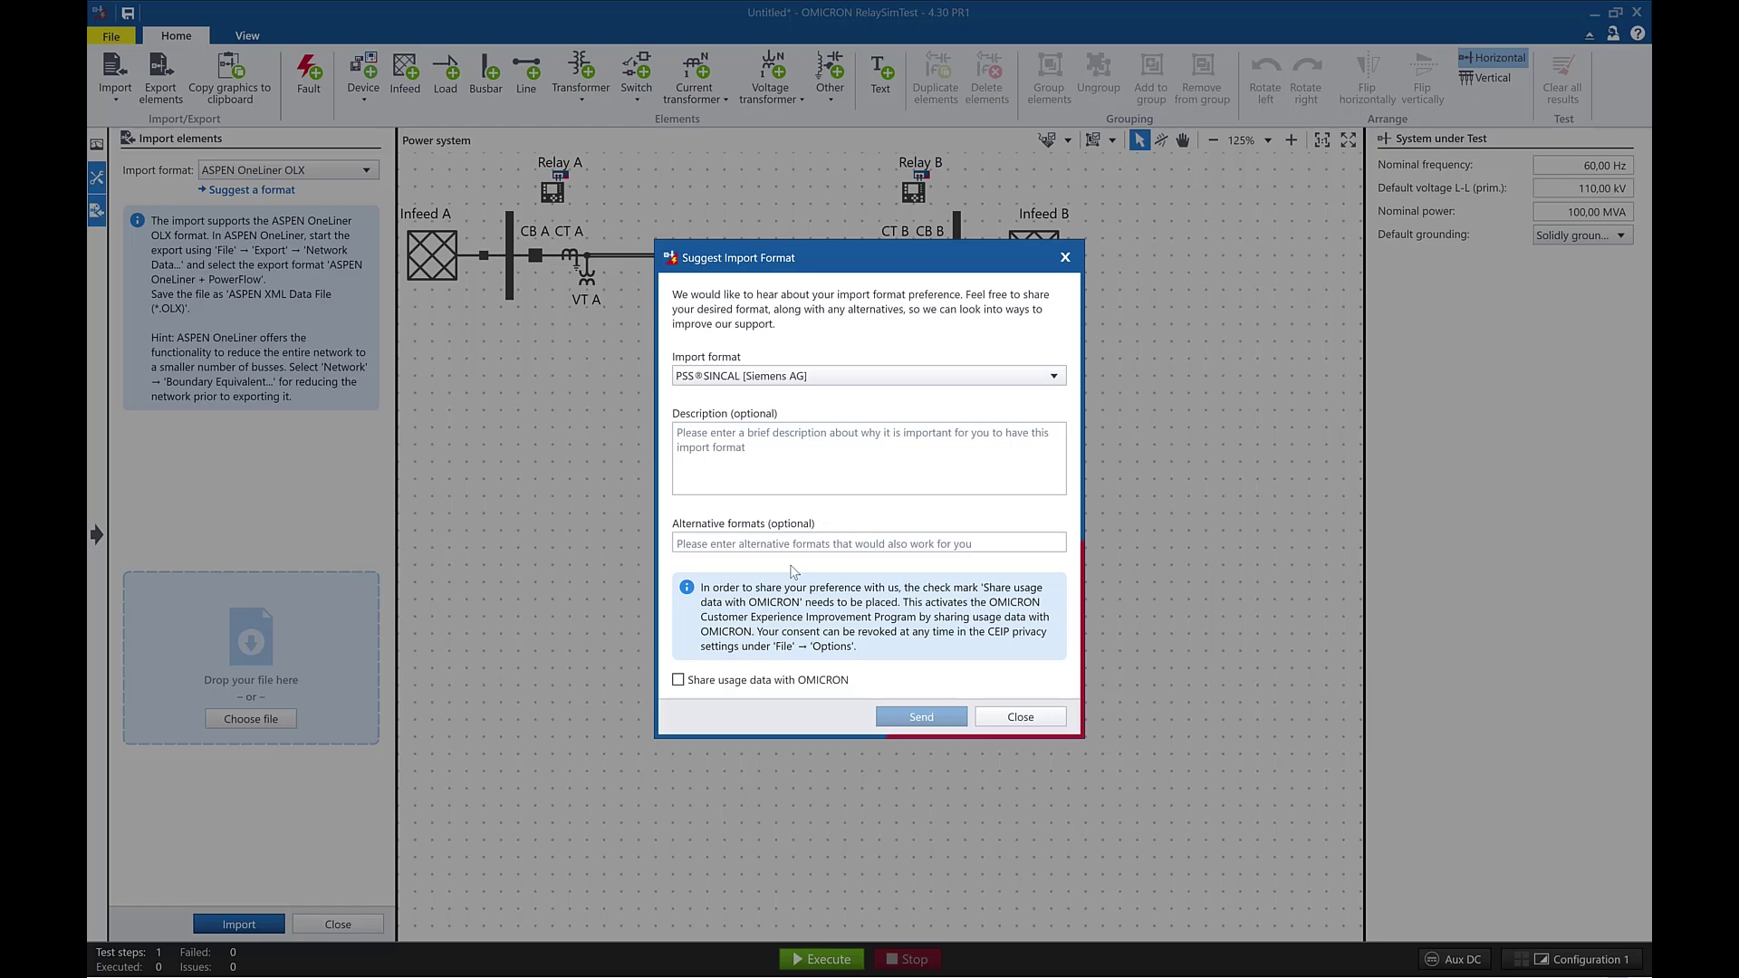
click(681, 682)
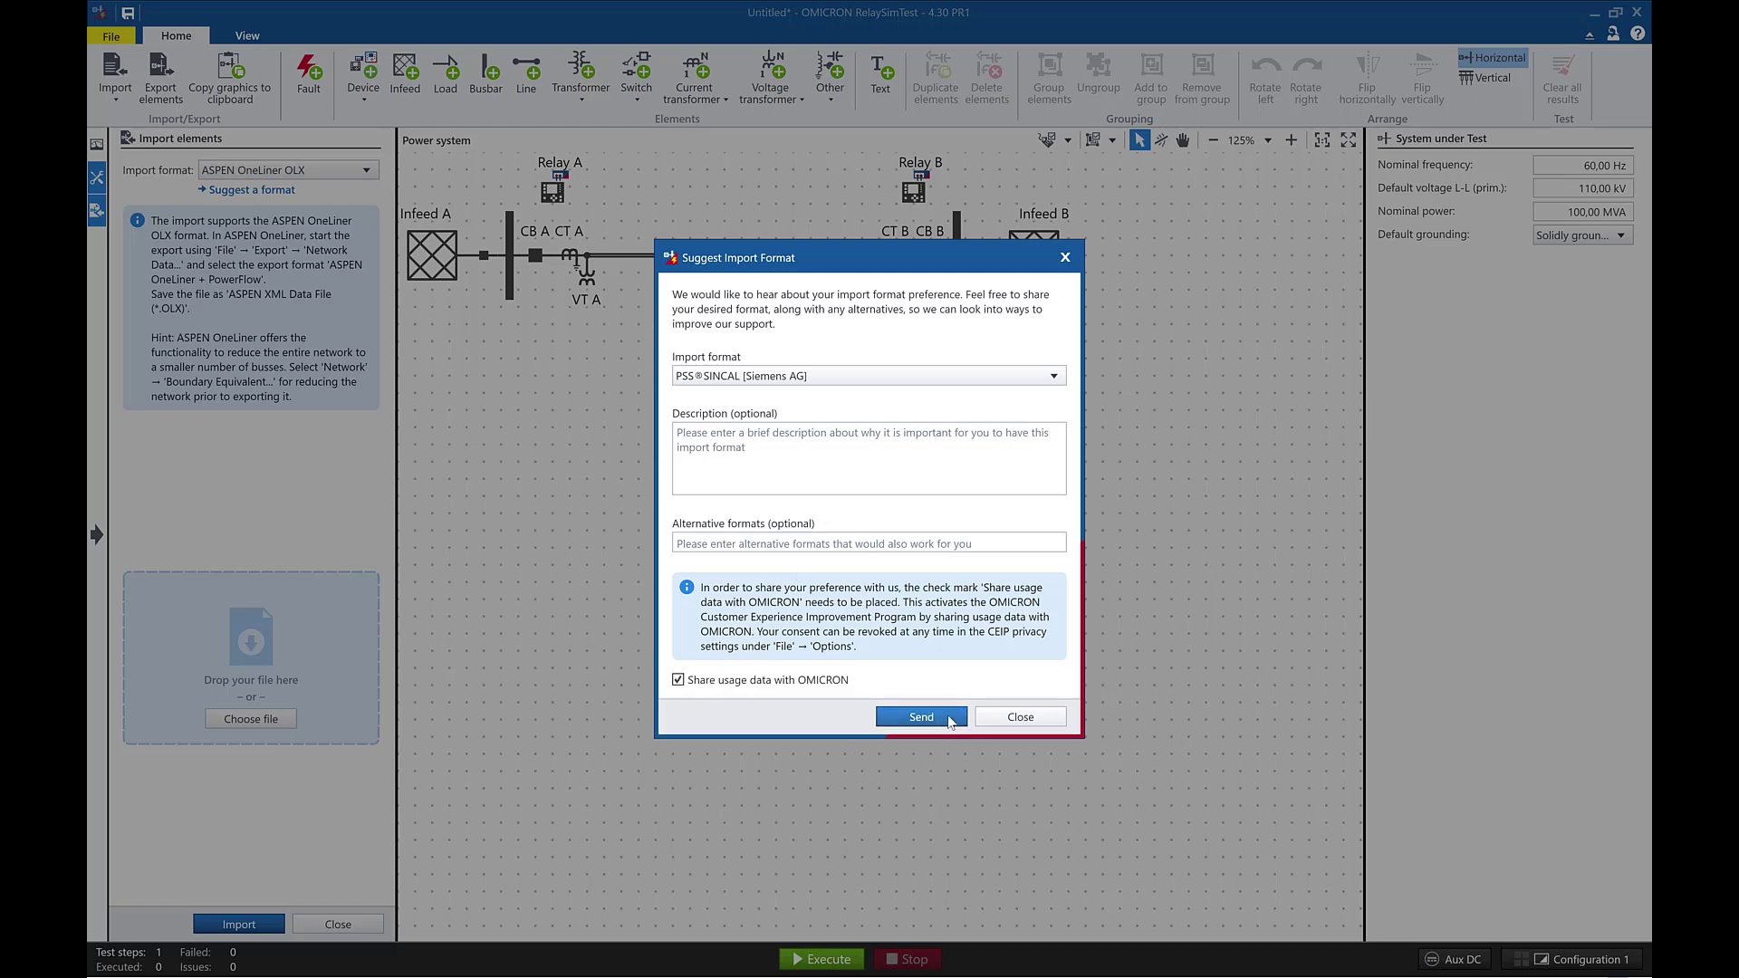
click(950, 722)
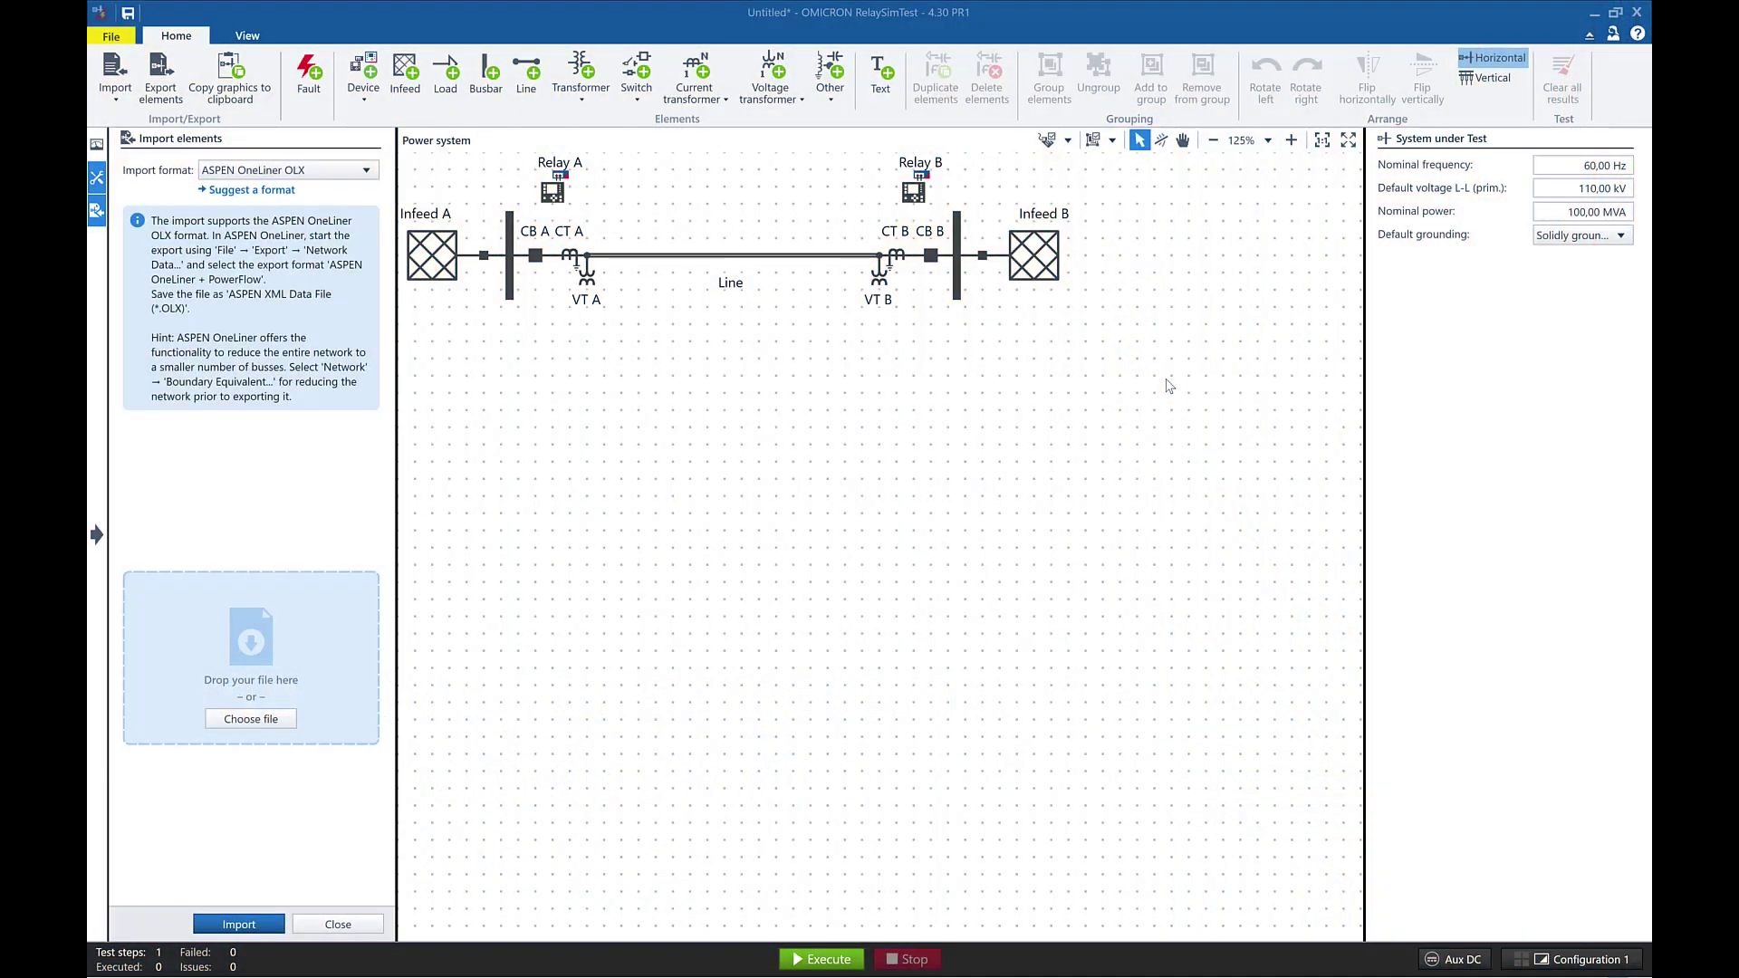
Import elements from SAMPLE30.OLX in the ASPEN OneLiner samples folder
click(367, 171)
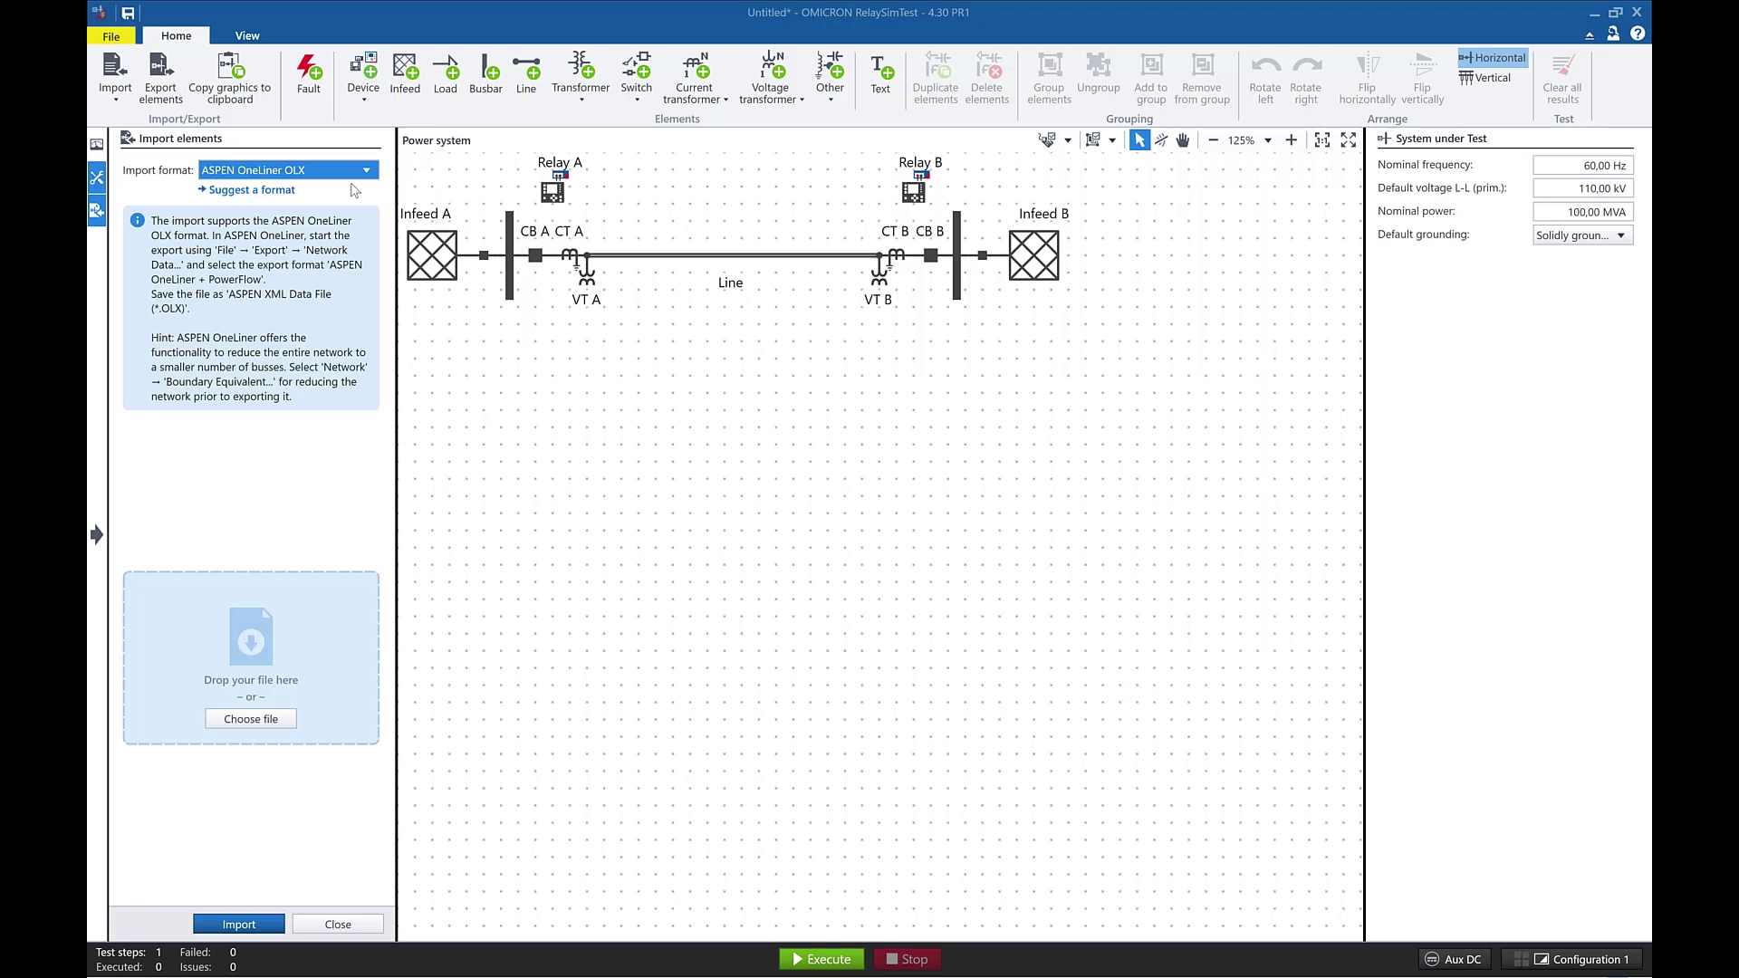
click(265, 724)
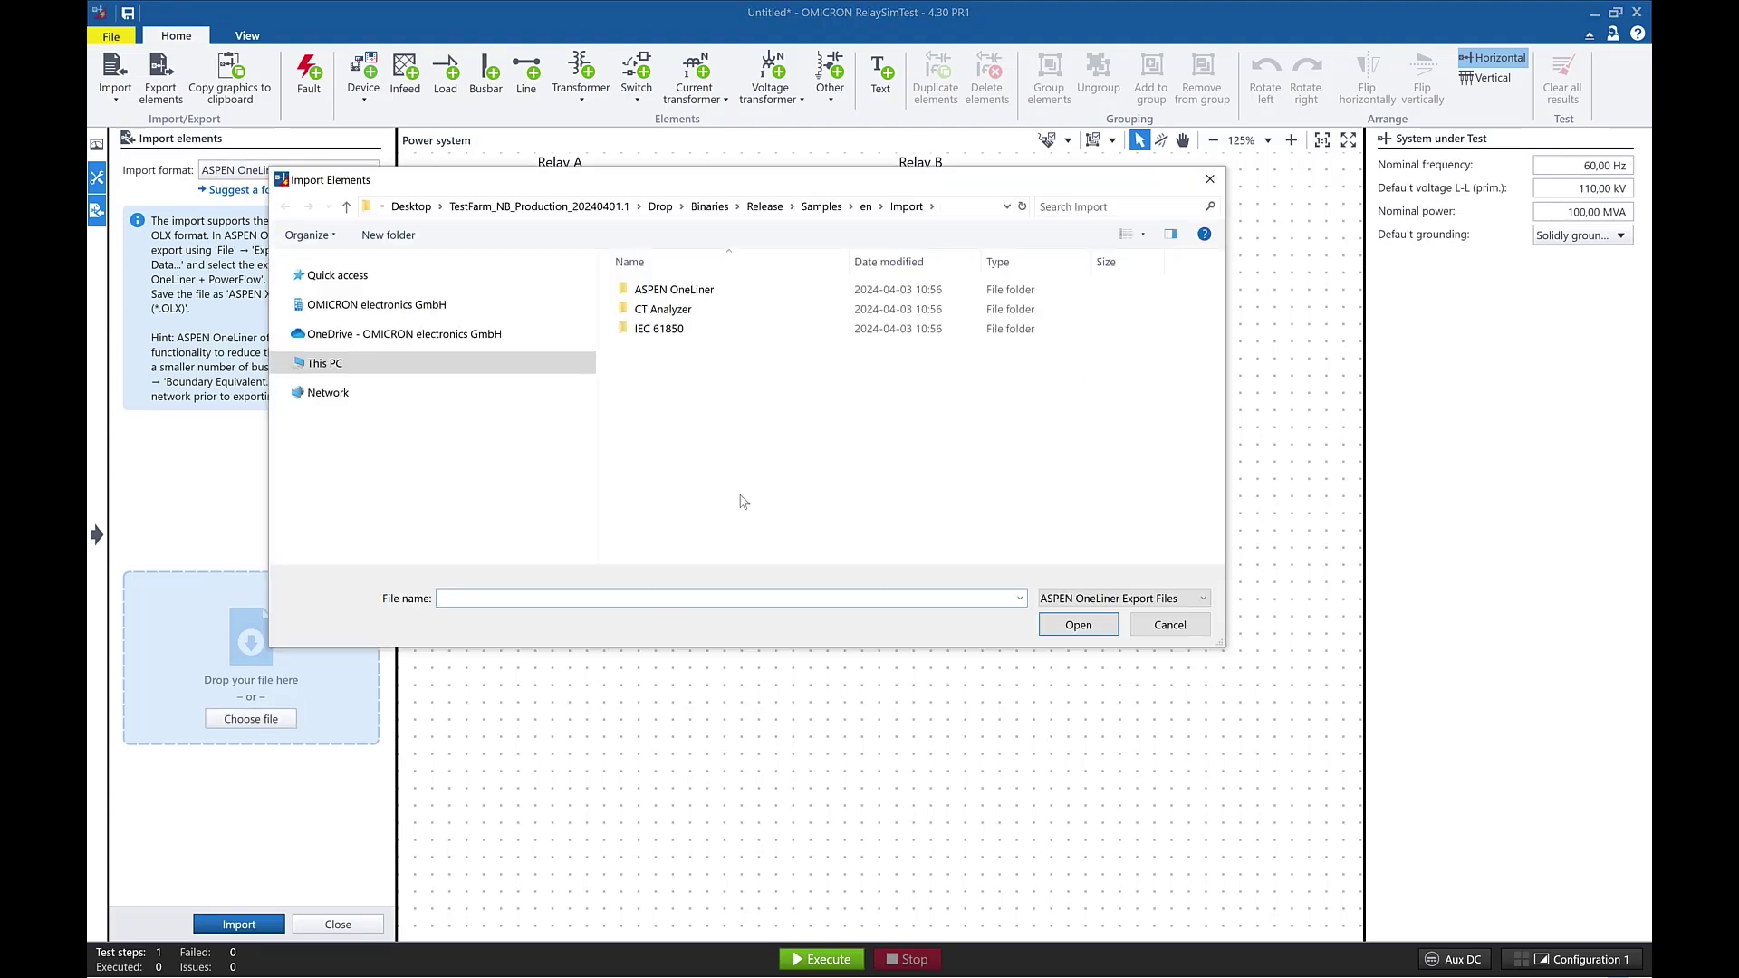
double_click(697, 289)
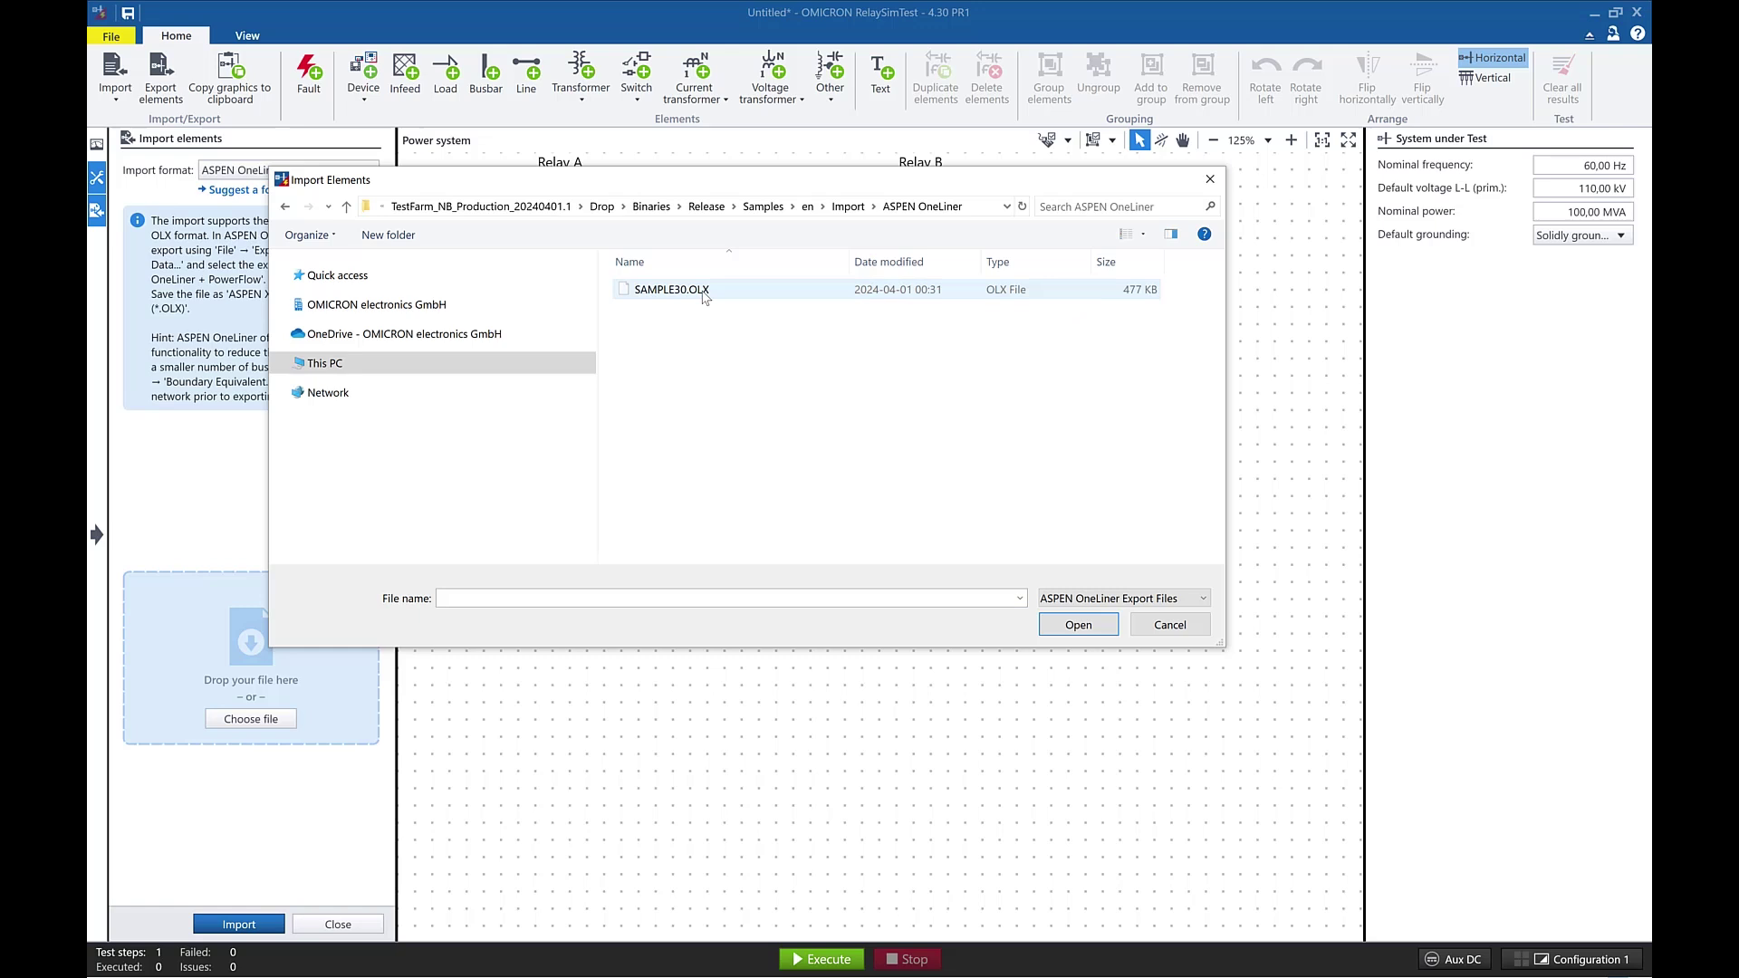
click(704, 291)
click(1076, 626)
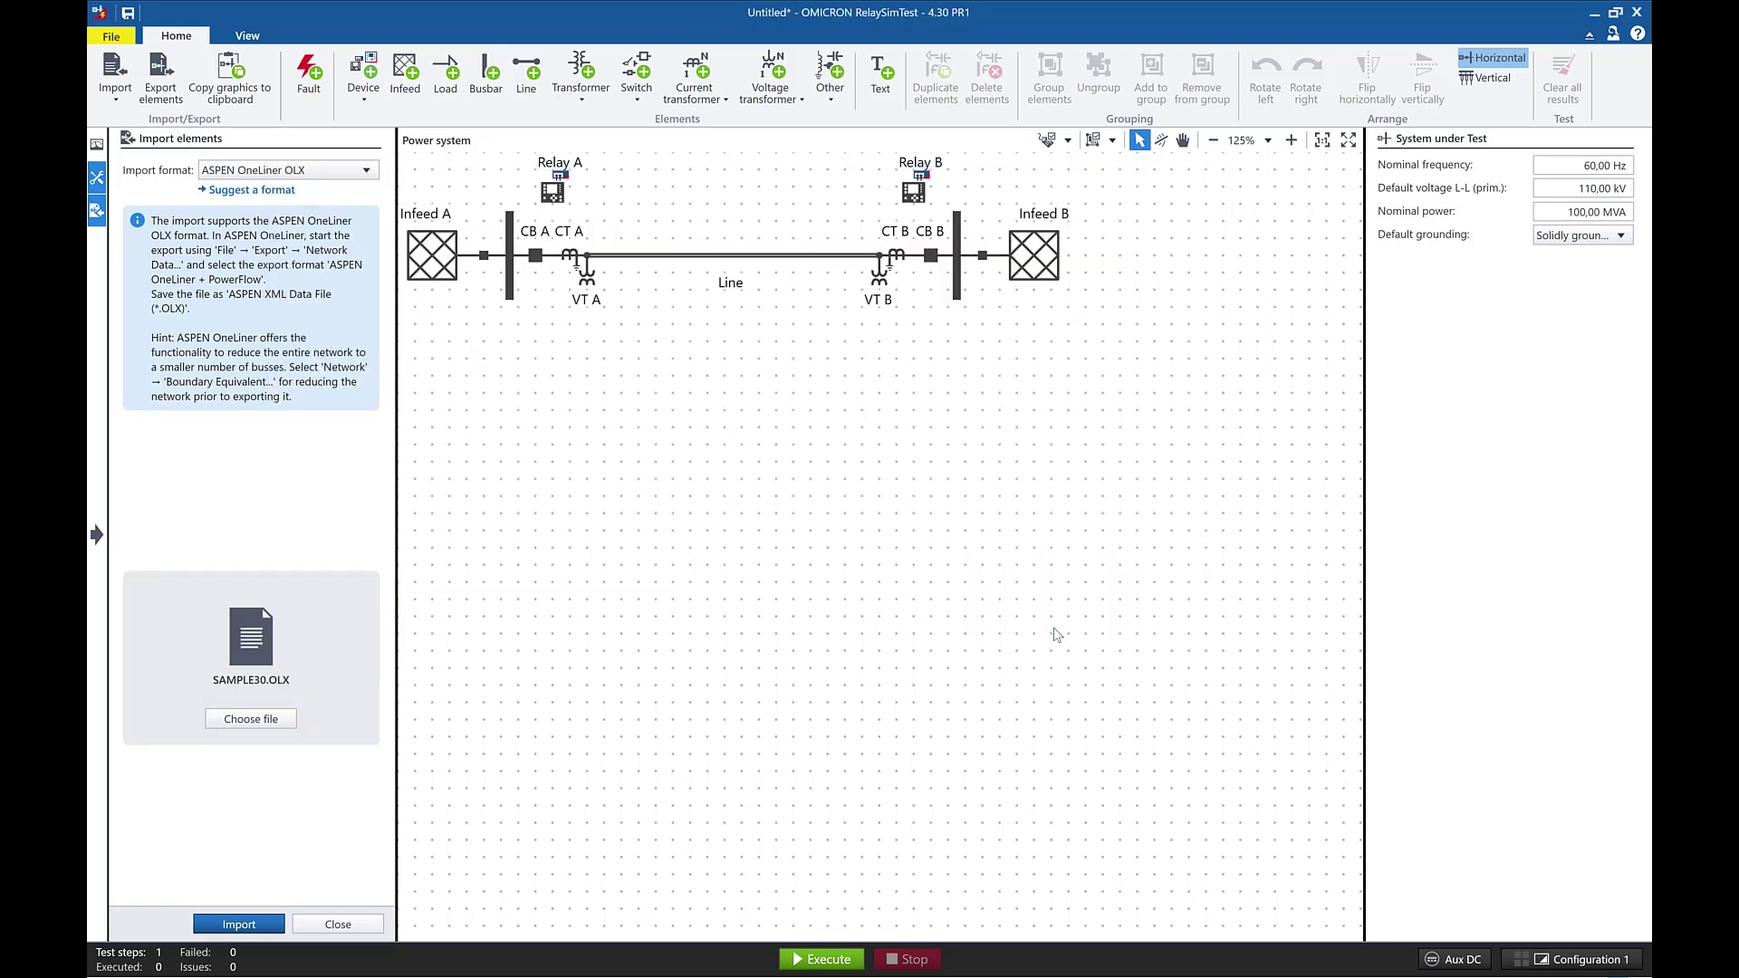
click(276, 927)
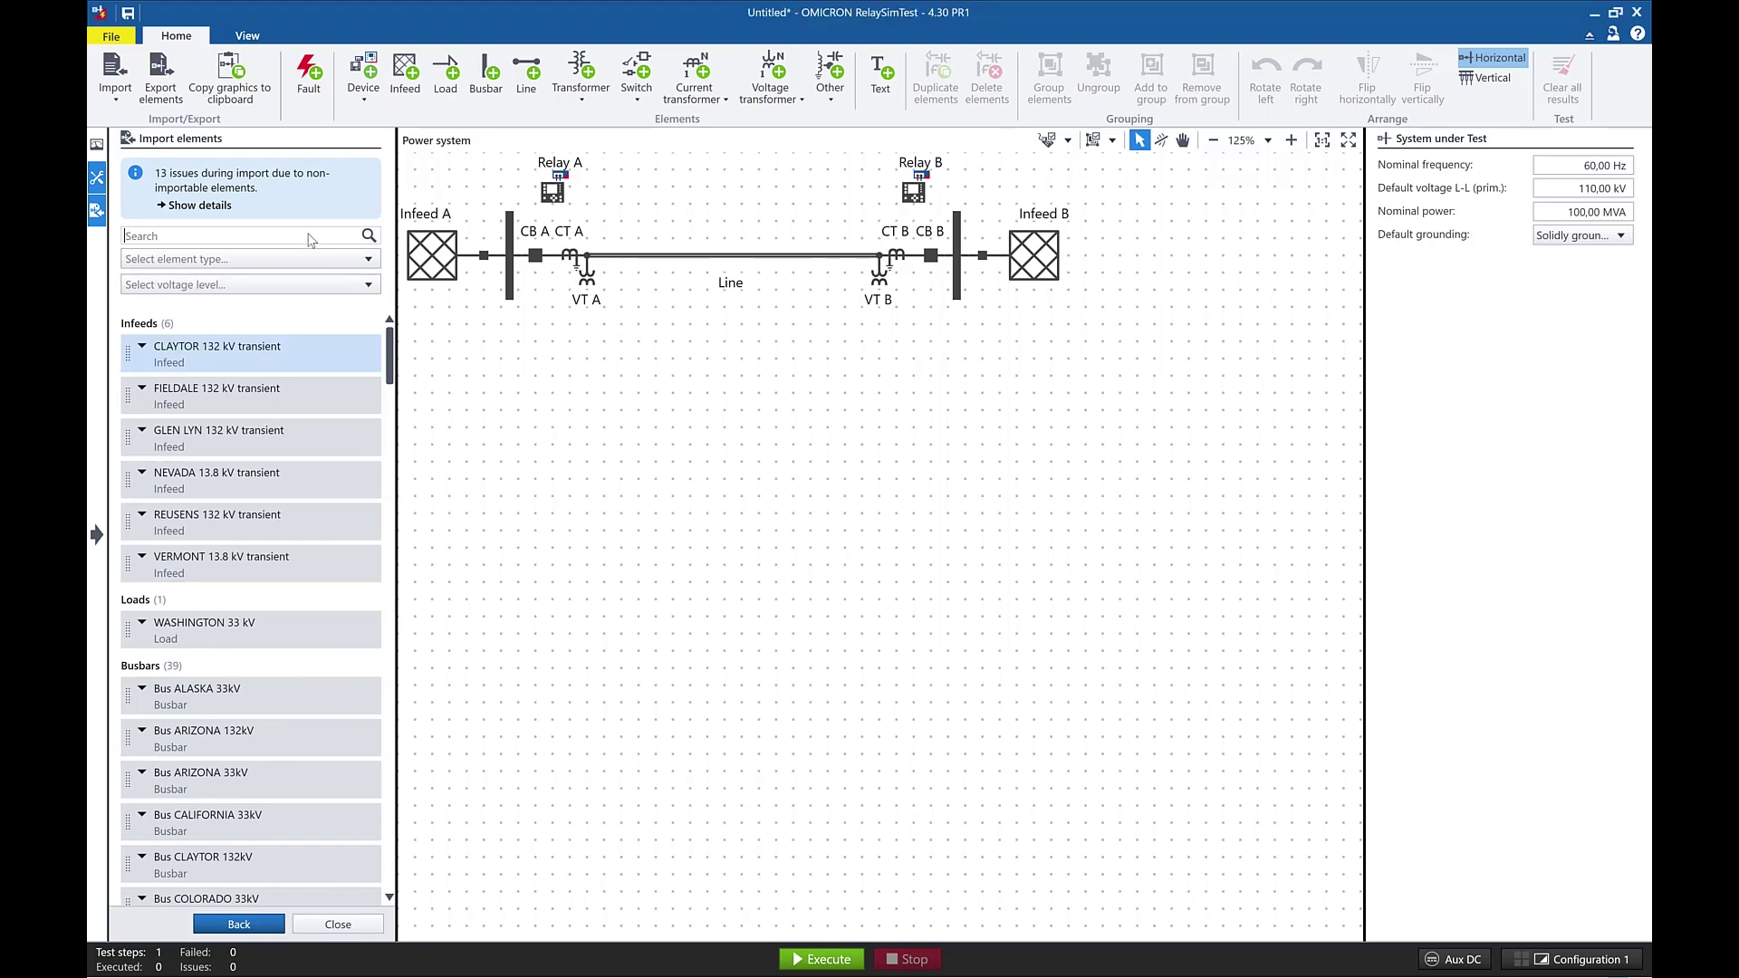
Filter the imported elements by search 'Arizona', element type Lines and voltage level 33,000 kV
text(Arizona)
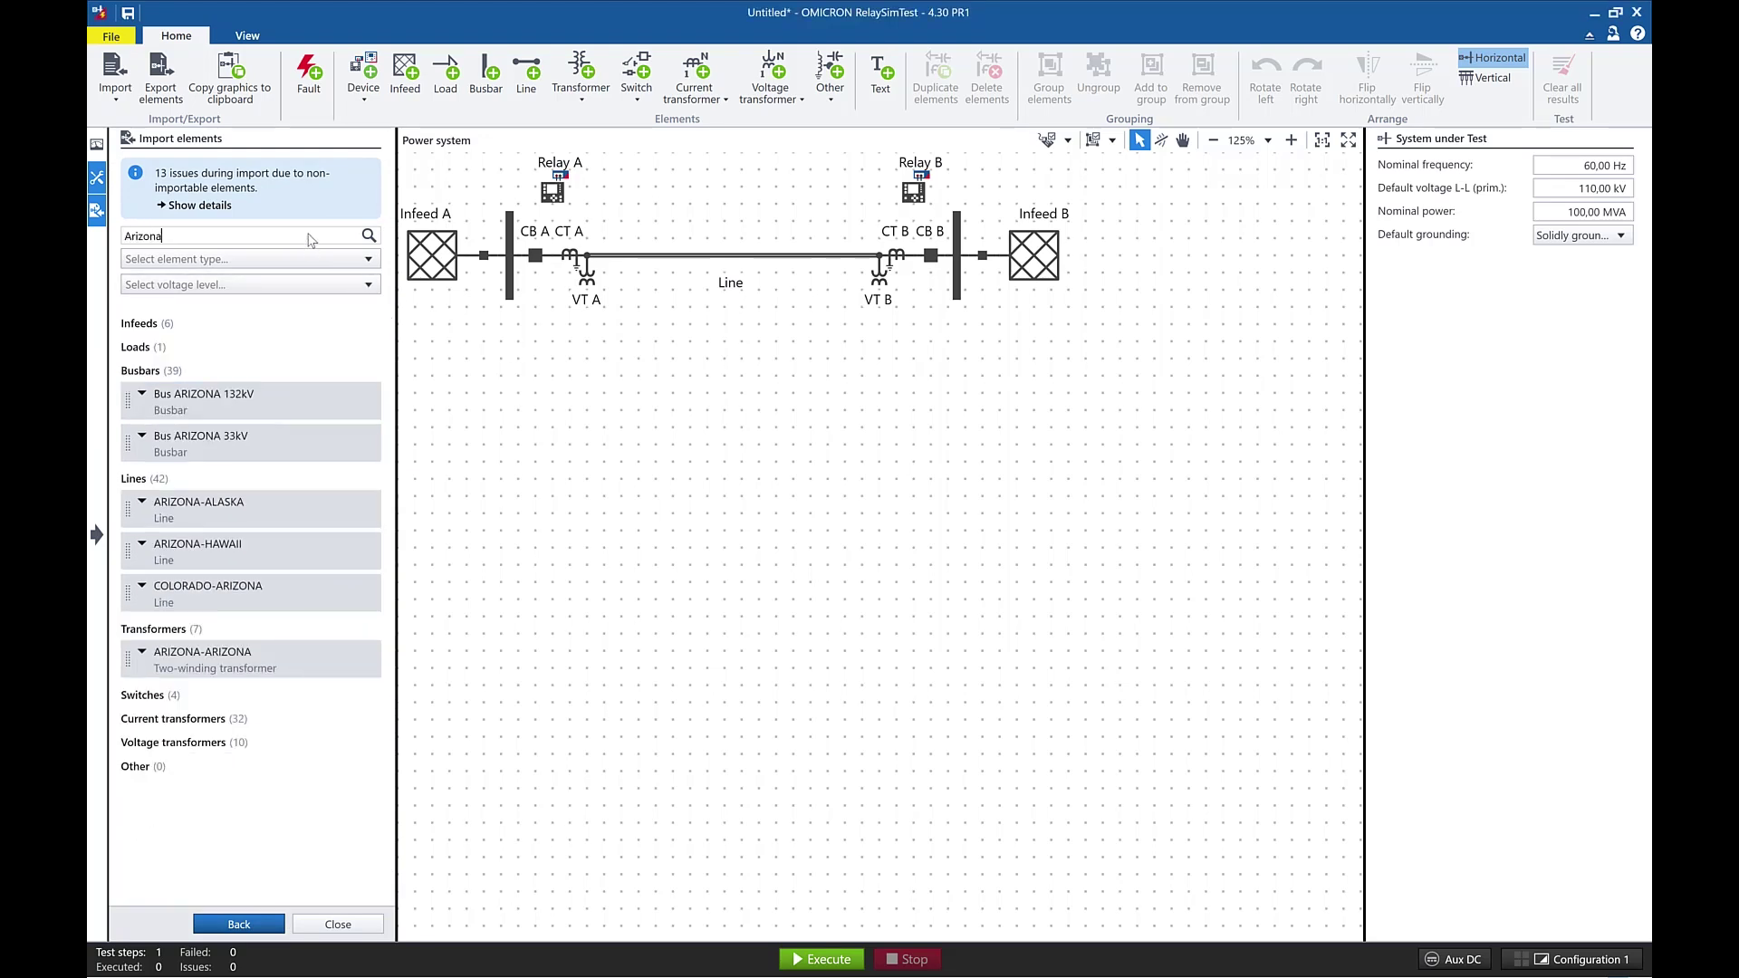
click(290, 258)
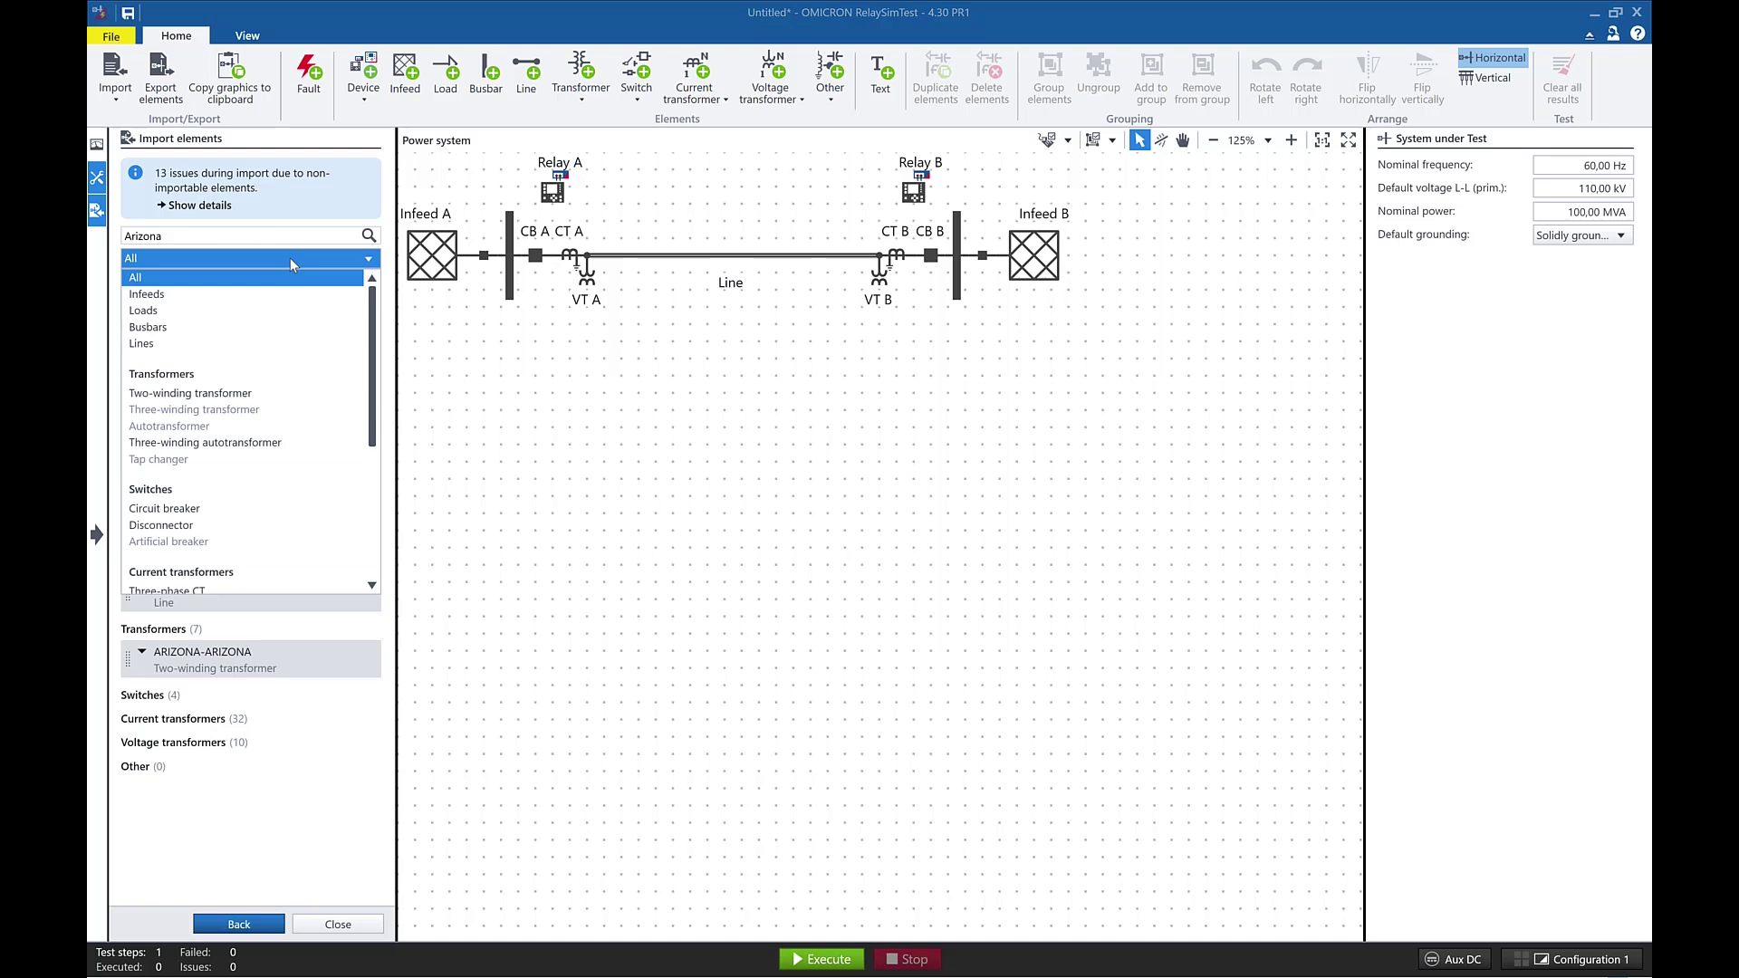
click(238, 345)
click(328, 286)
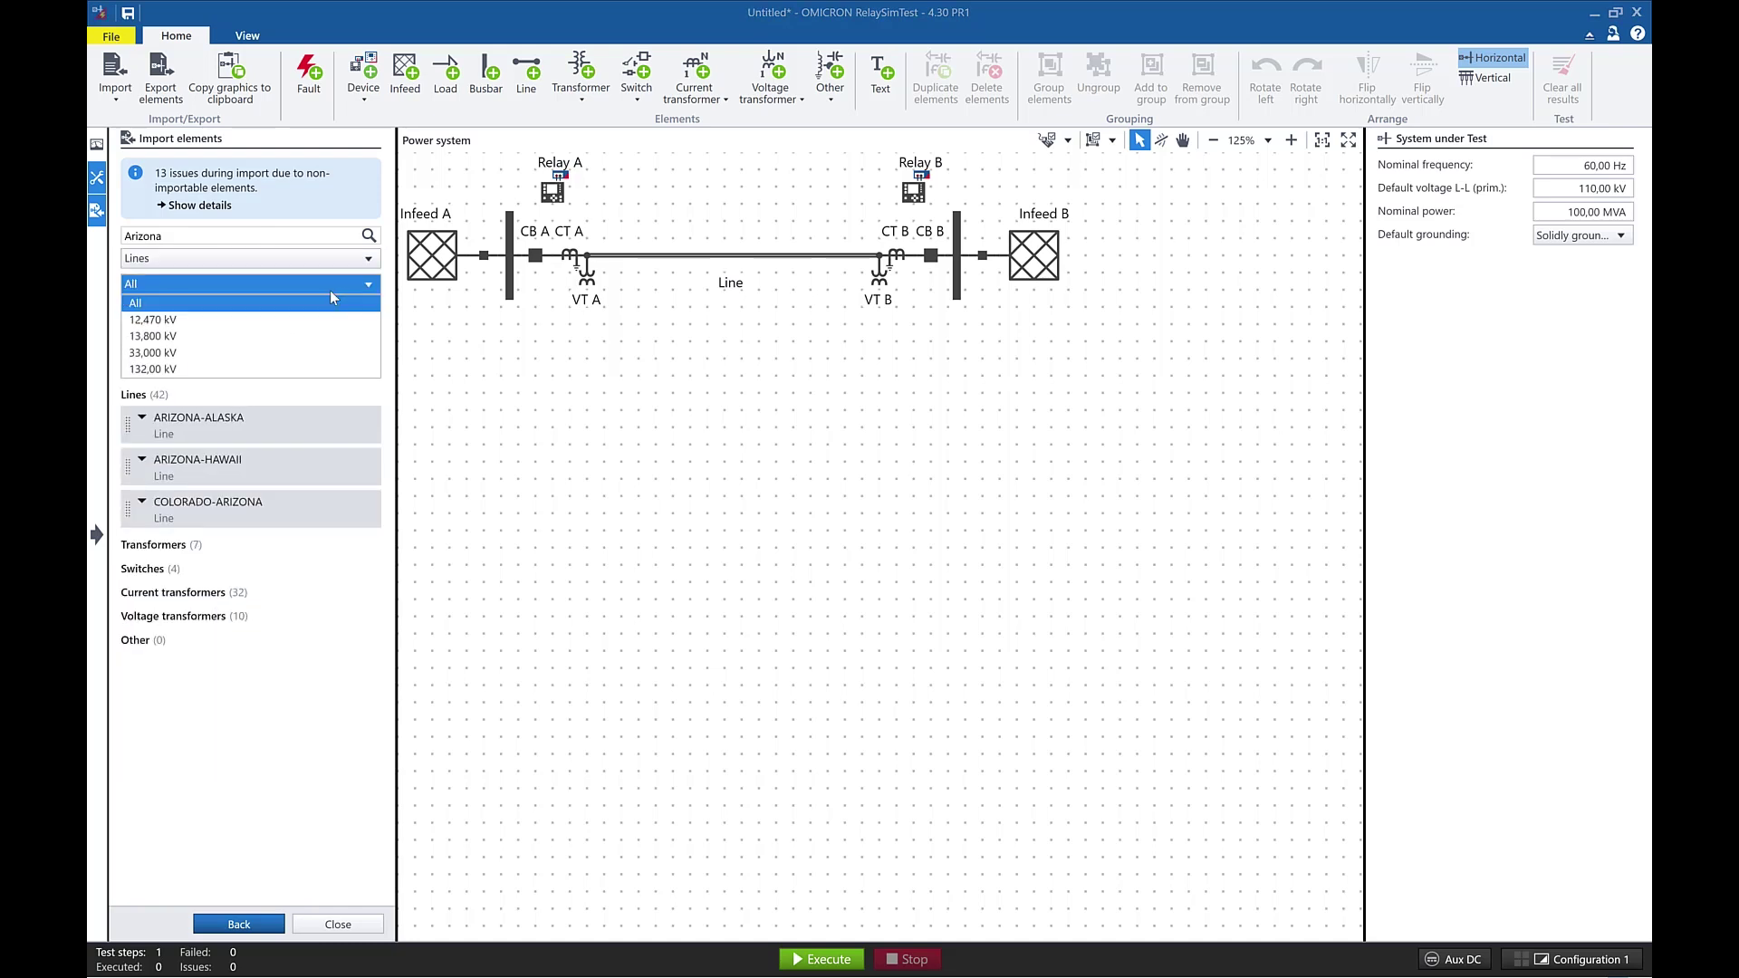
click(331, 352)
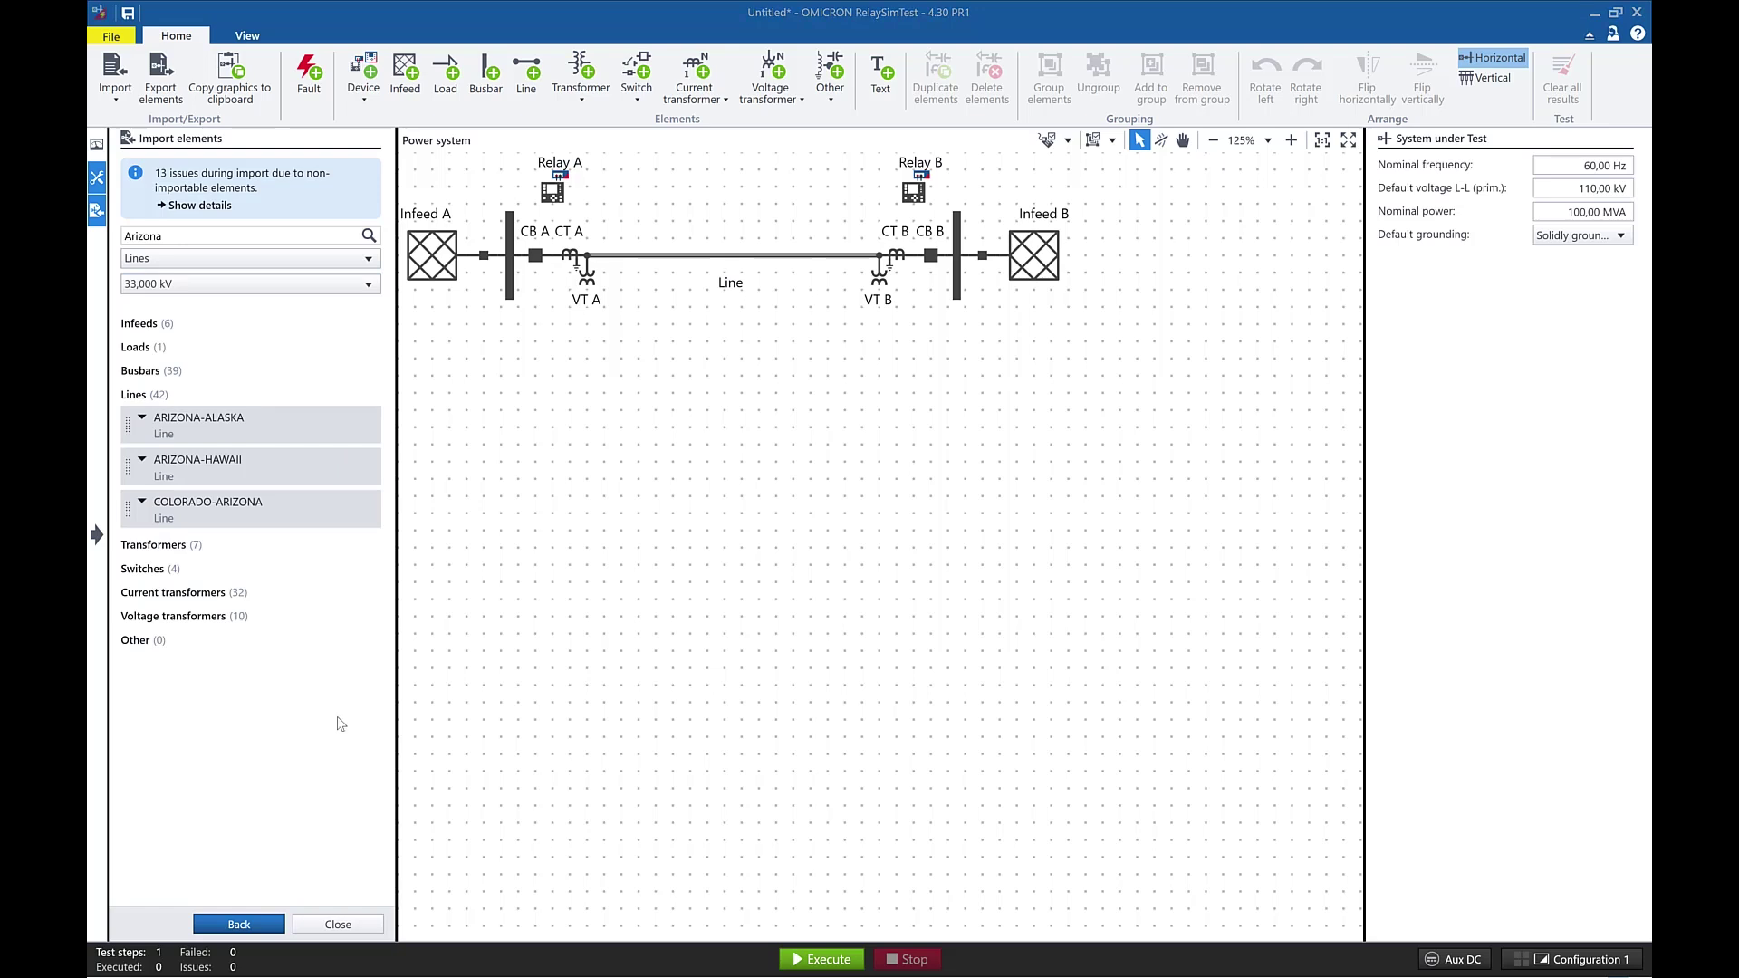
Map ARIZONA-ALASKA to the diagram line, remove that mapping, then map ARIZONA-HAWAII instead
mouse_move(304, 426)
mouse_down()
mouse_move(634, 323)
mouse_move(653, 259)
mouse_move(660, 272)
mouse_up()
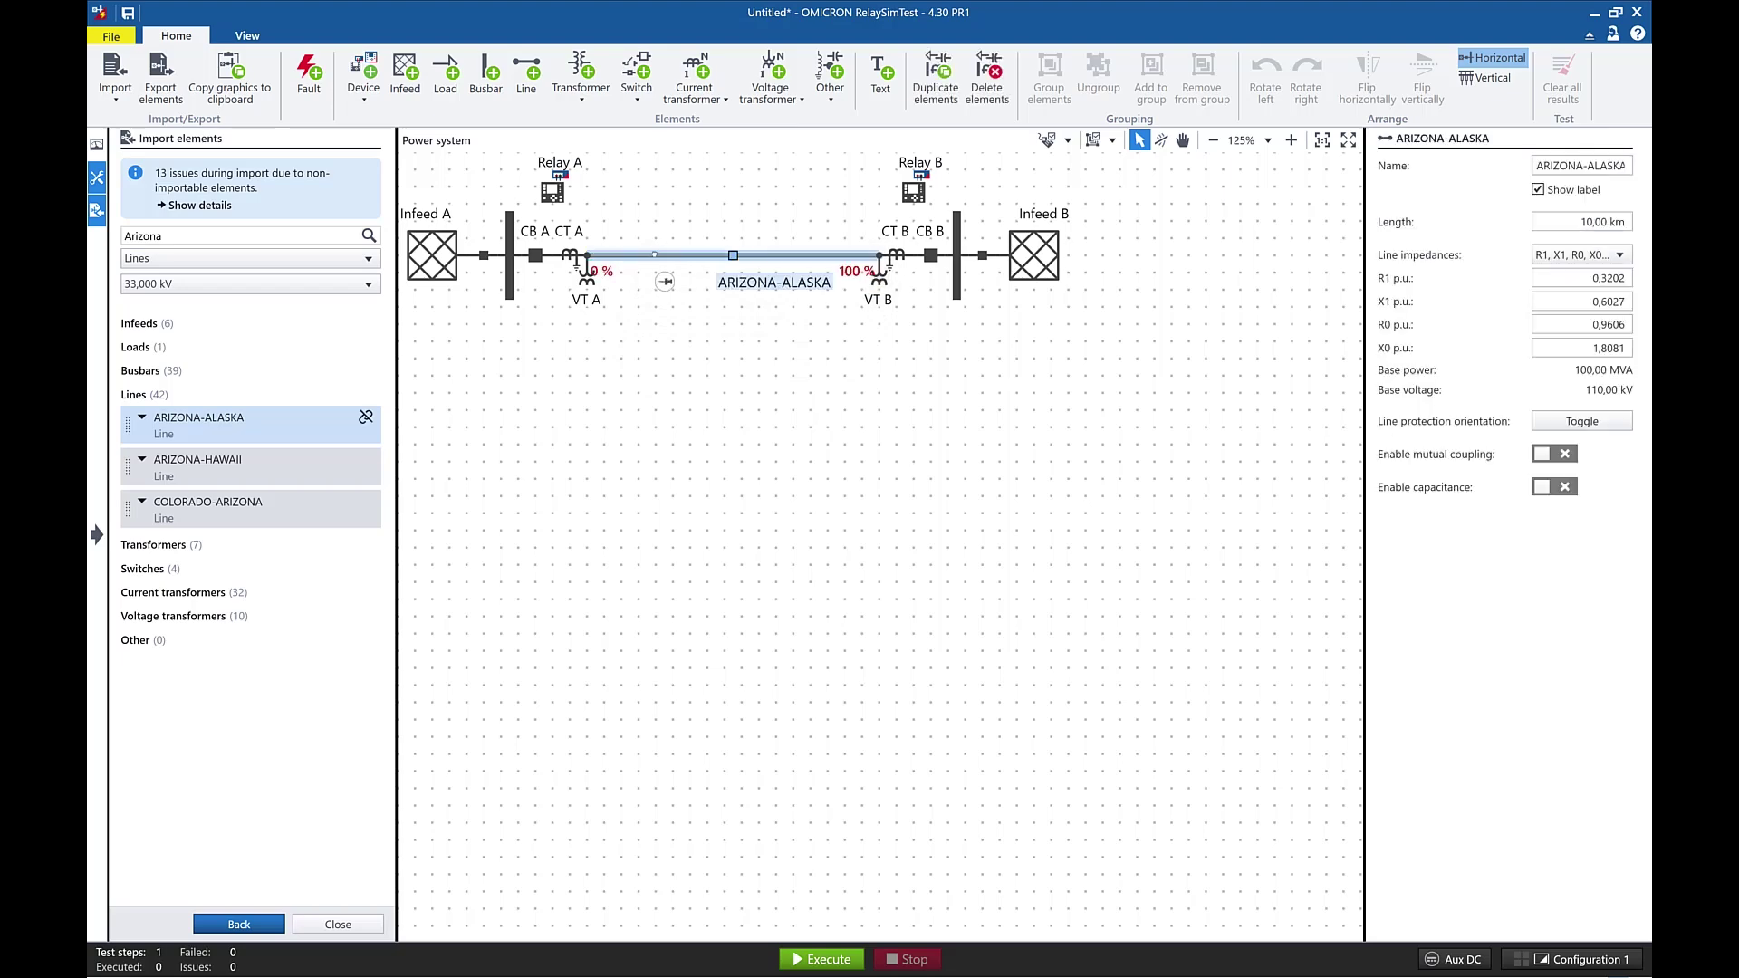
click(366, 417)
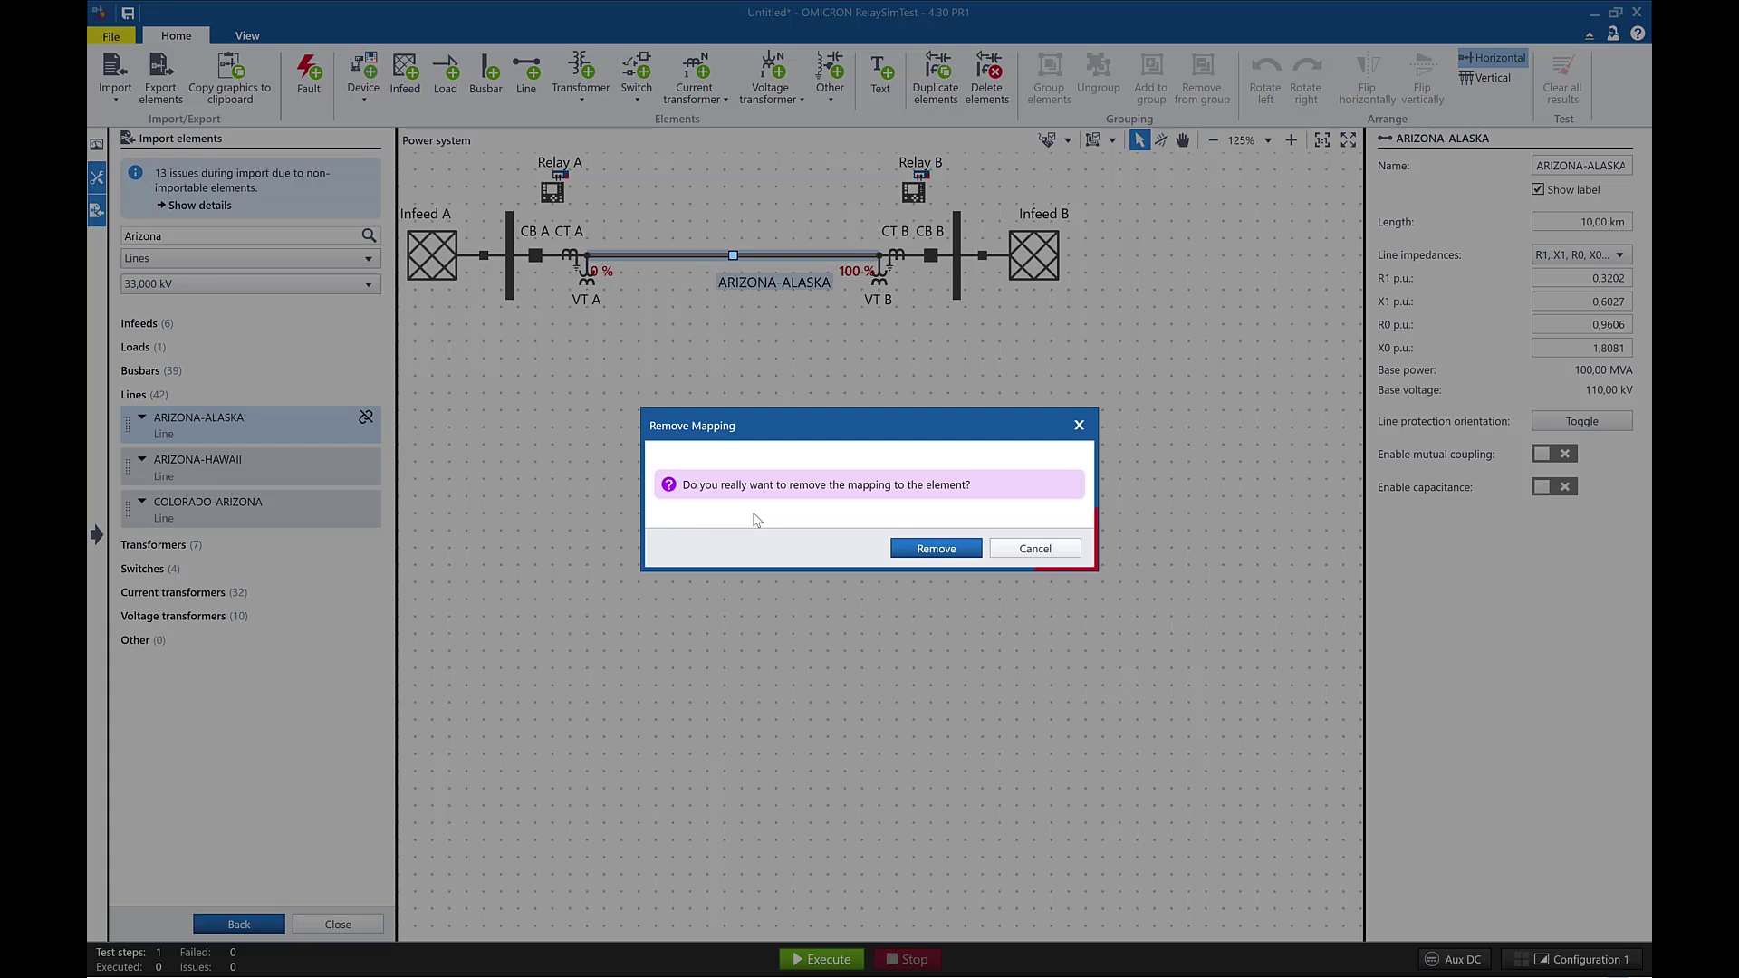
click(928, 550)
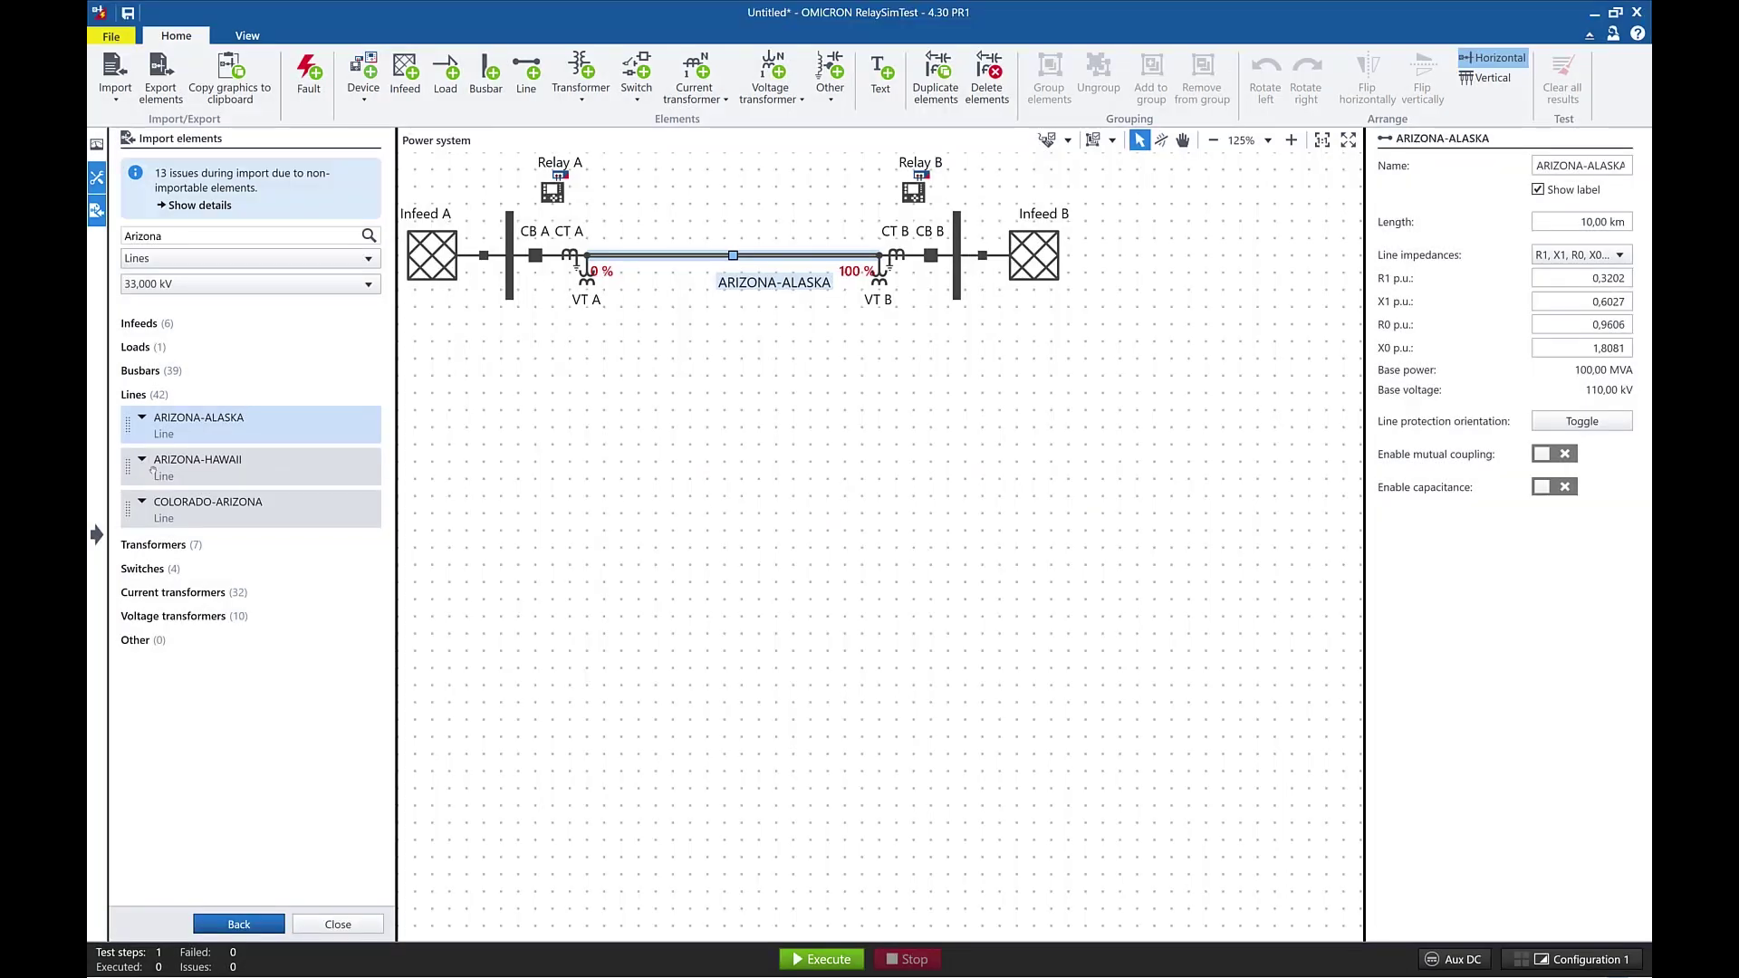
drag(220, 470, 615, 262)
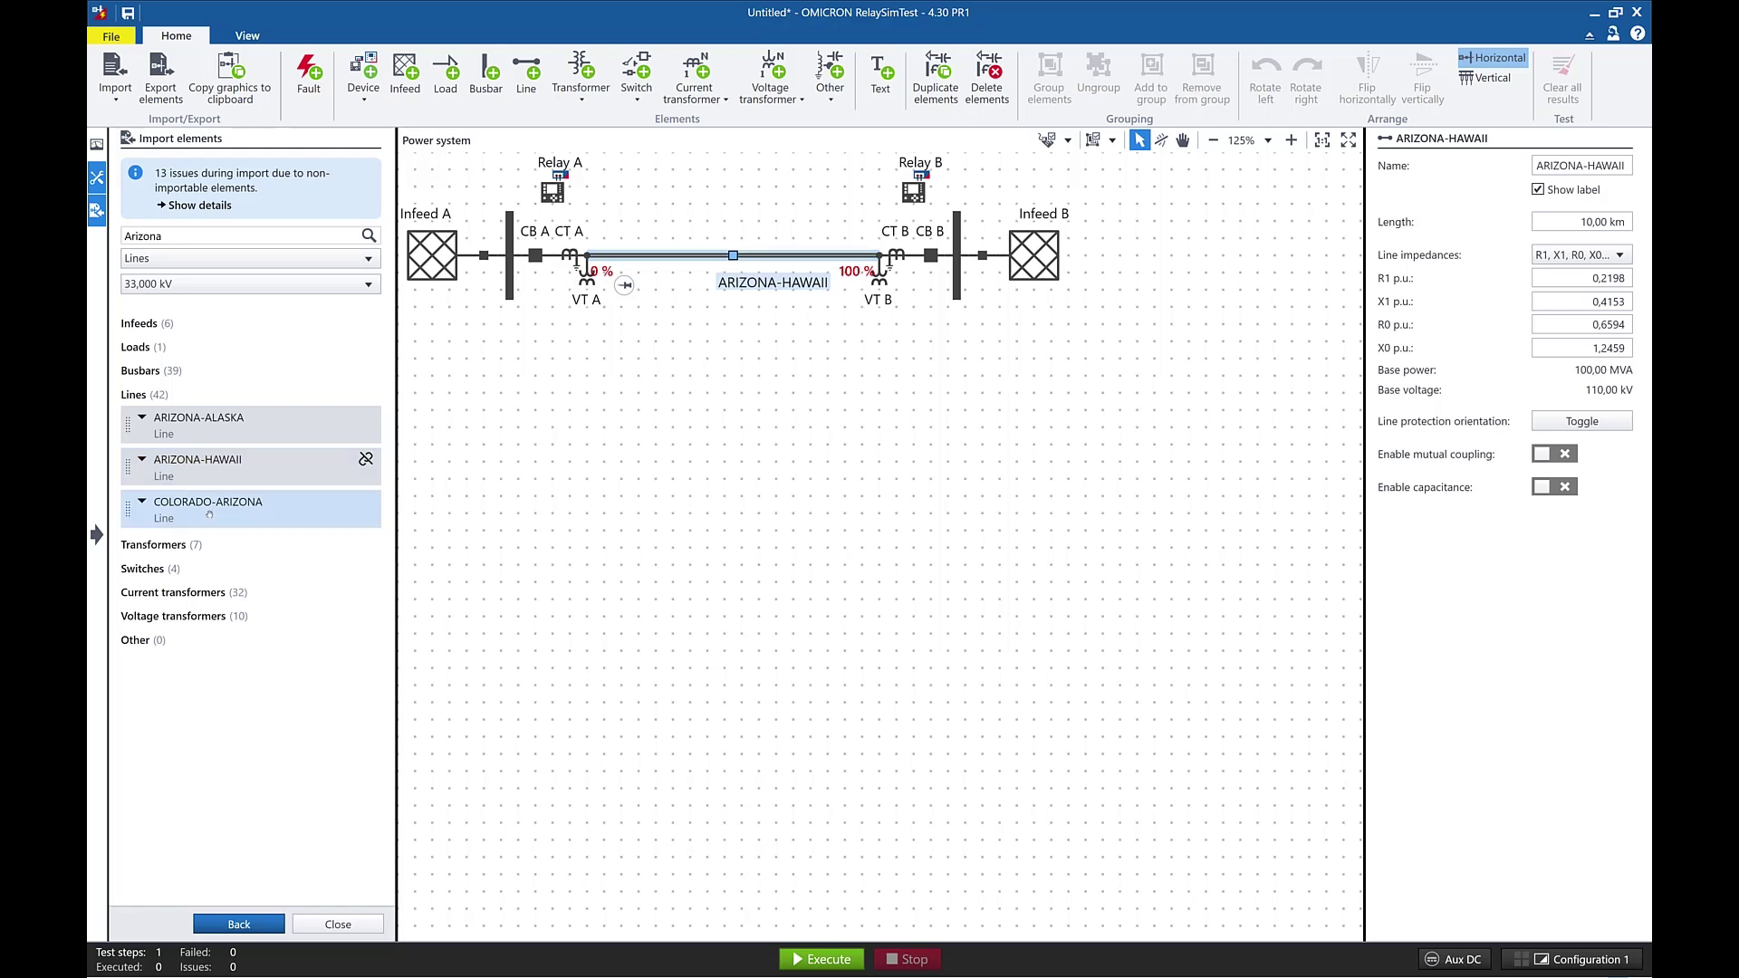
drag(209, 514, 639, 433)
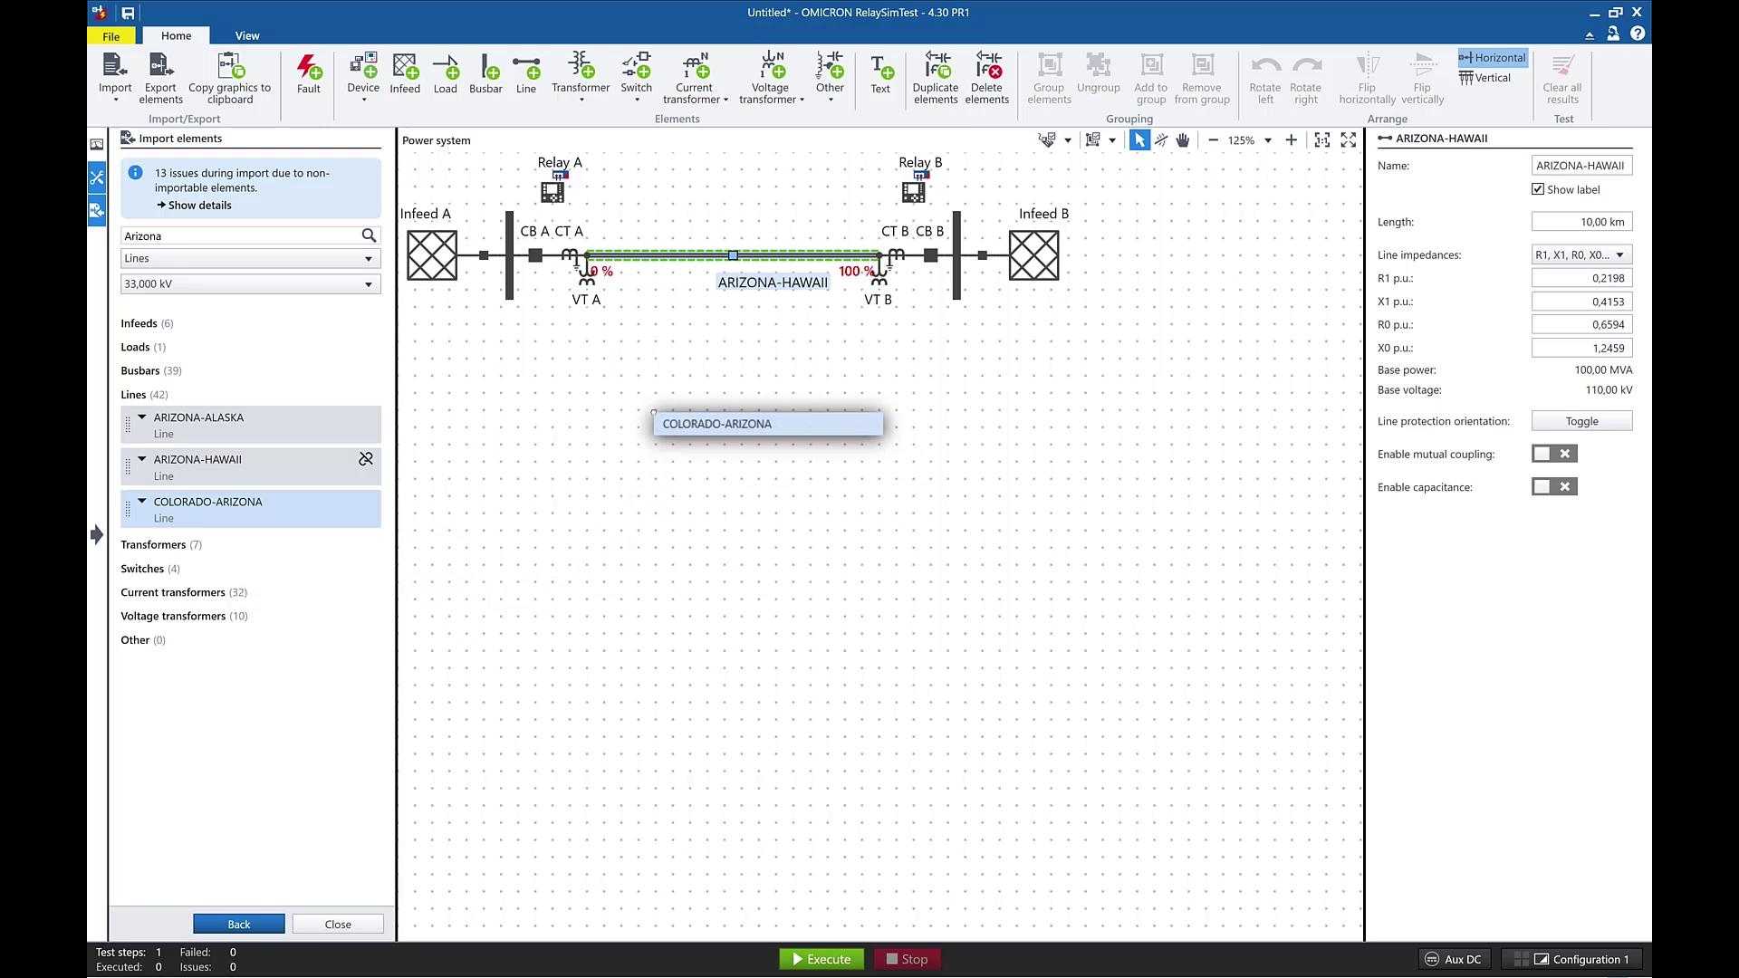
drag(670, 435, 773, 383)
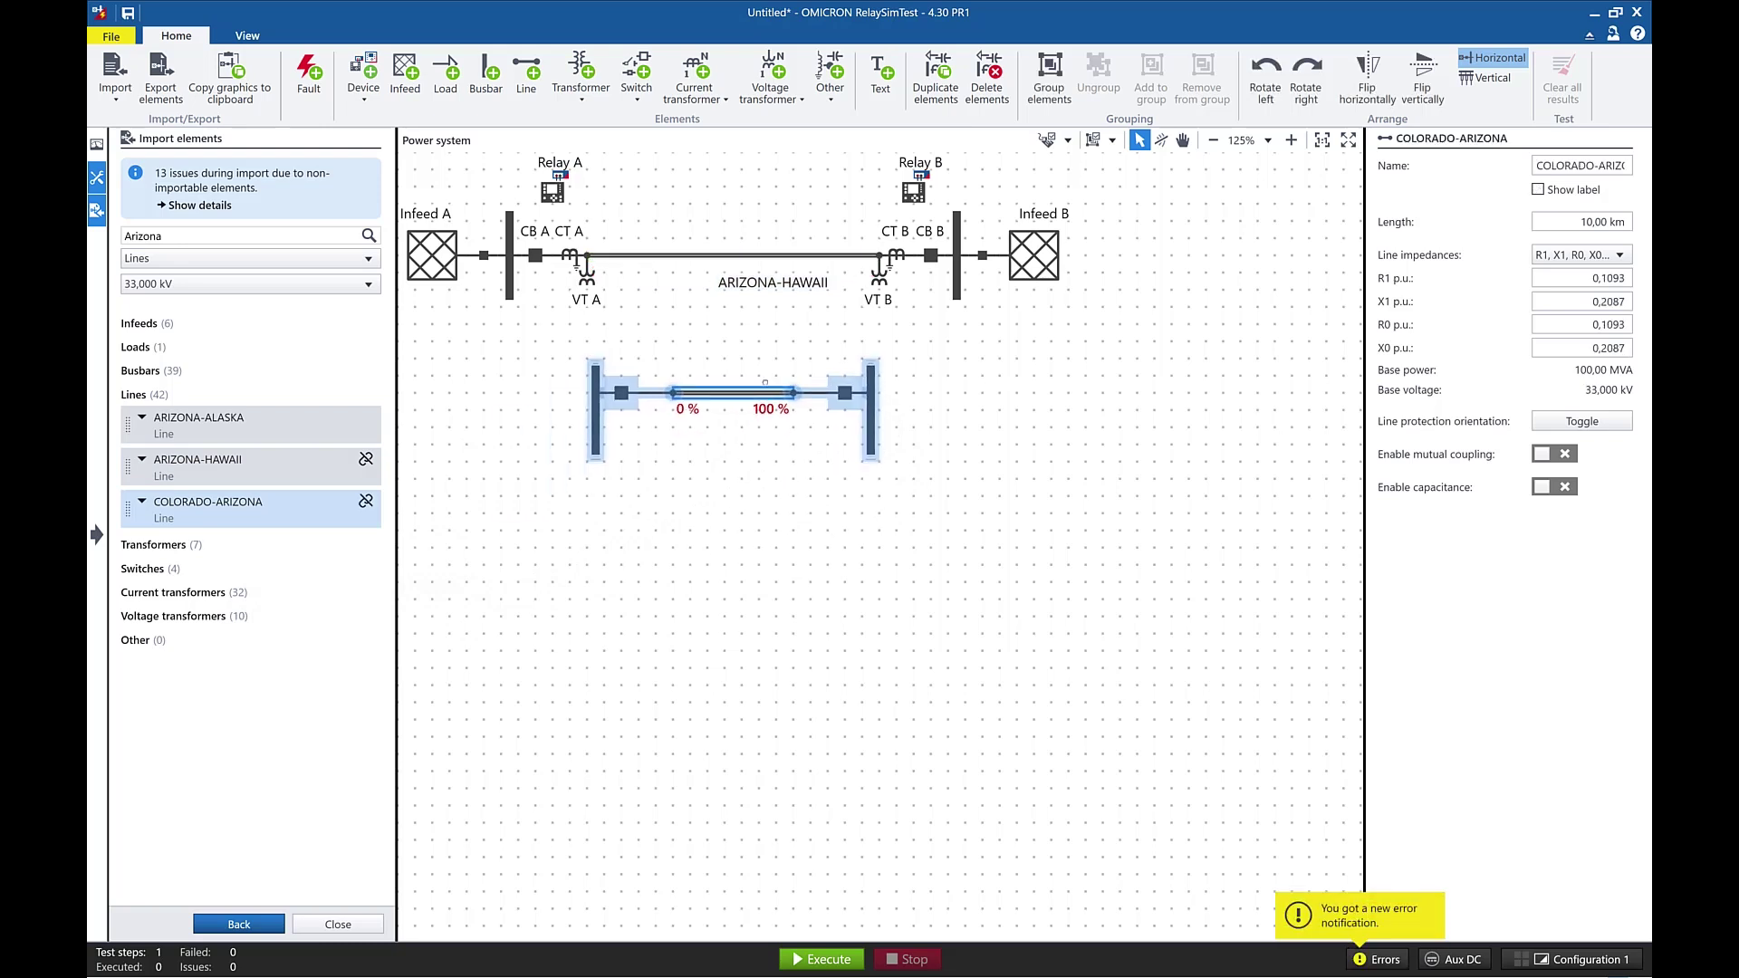
click(677, 518)
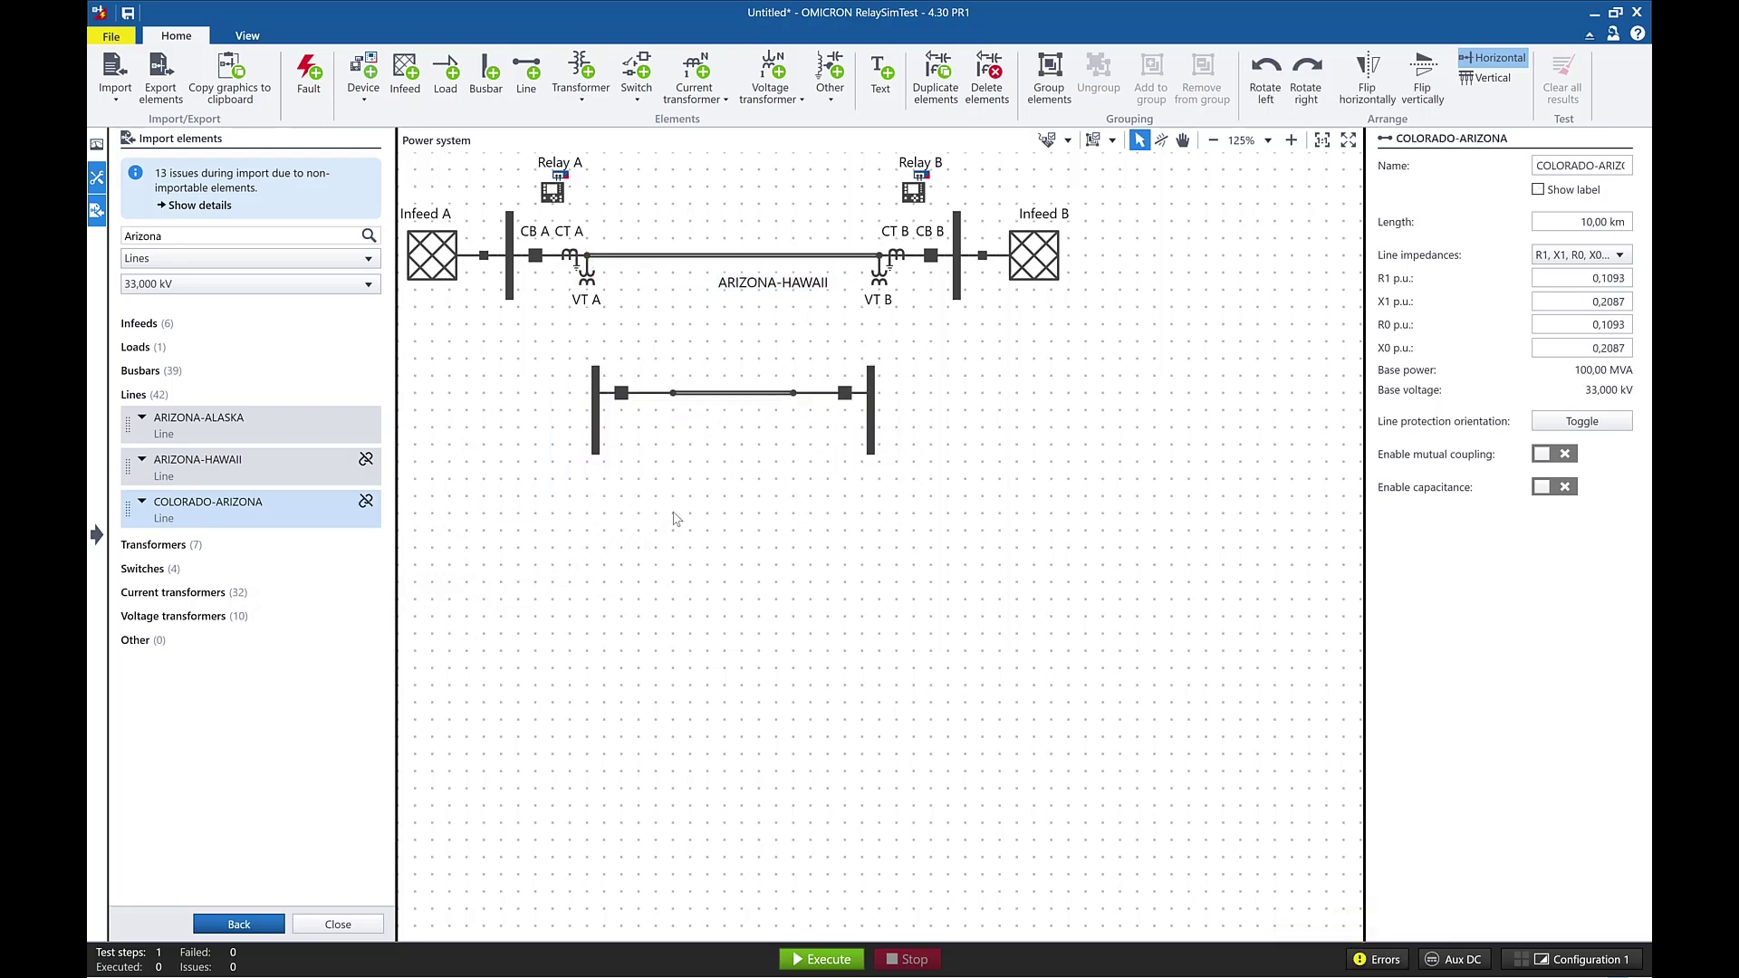
click(596, 424)
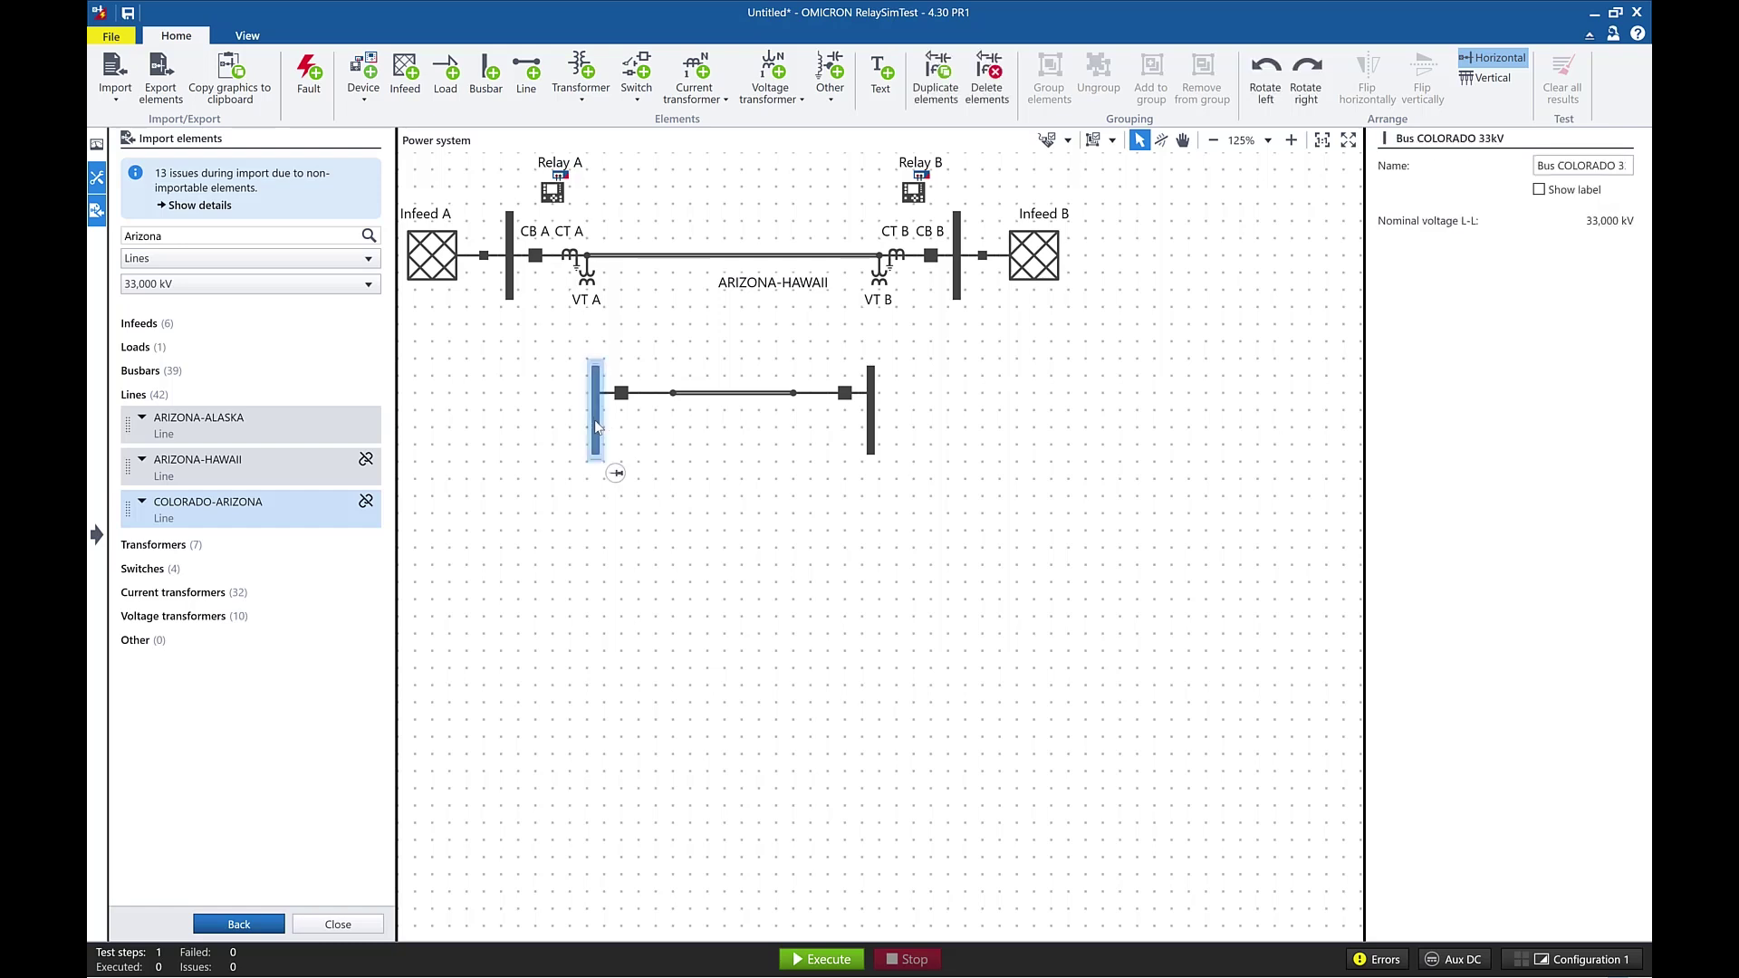
click(698, 394)
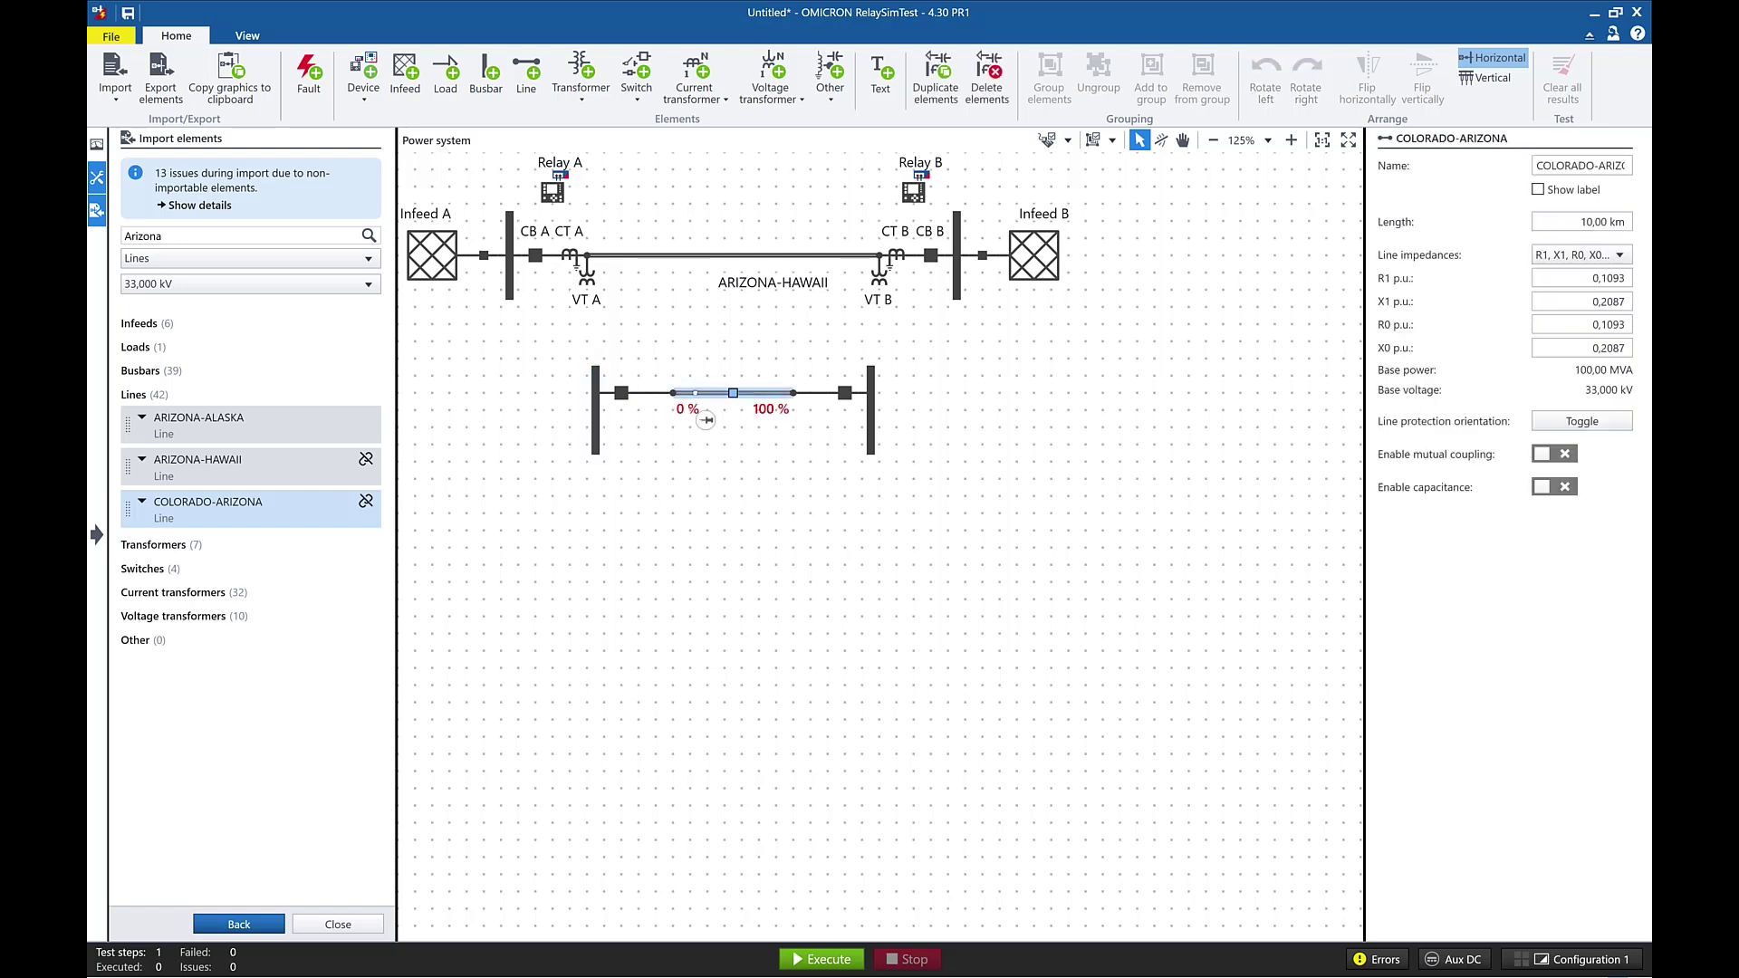
click(871, 418)
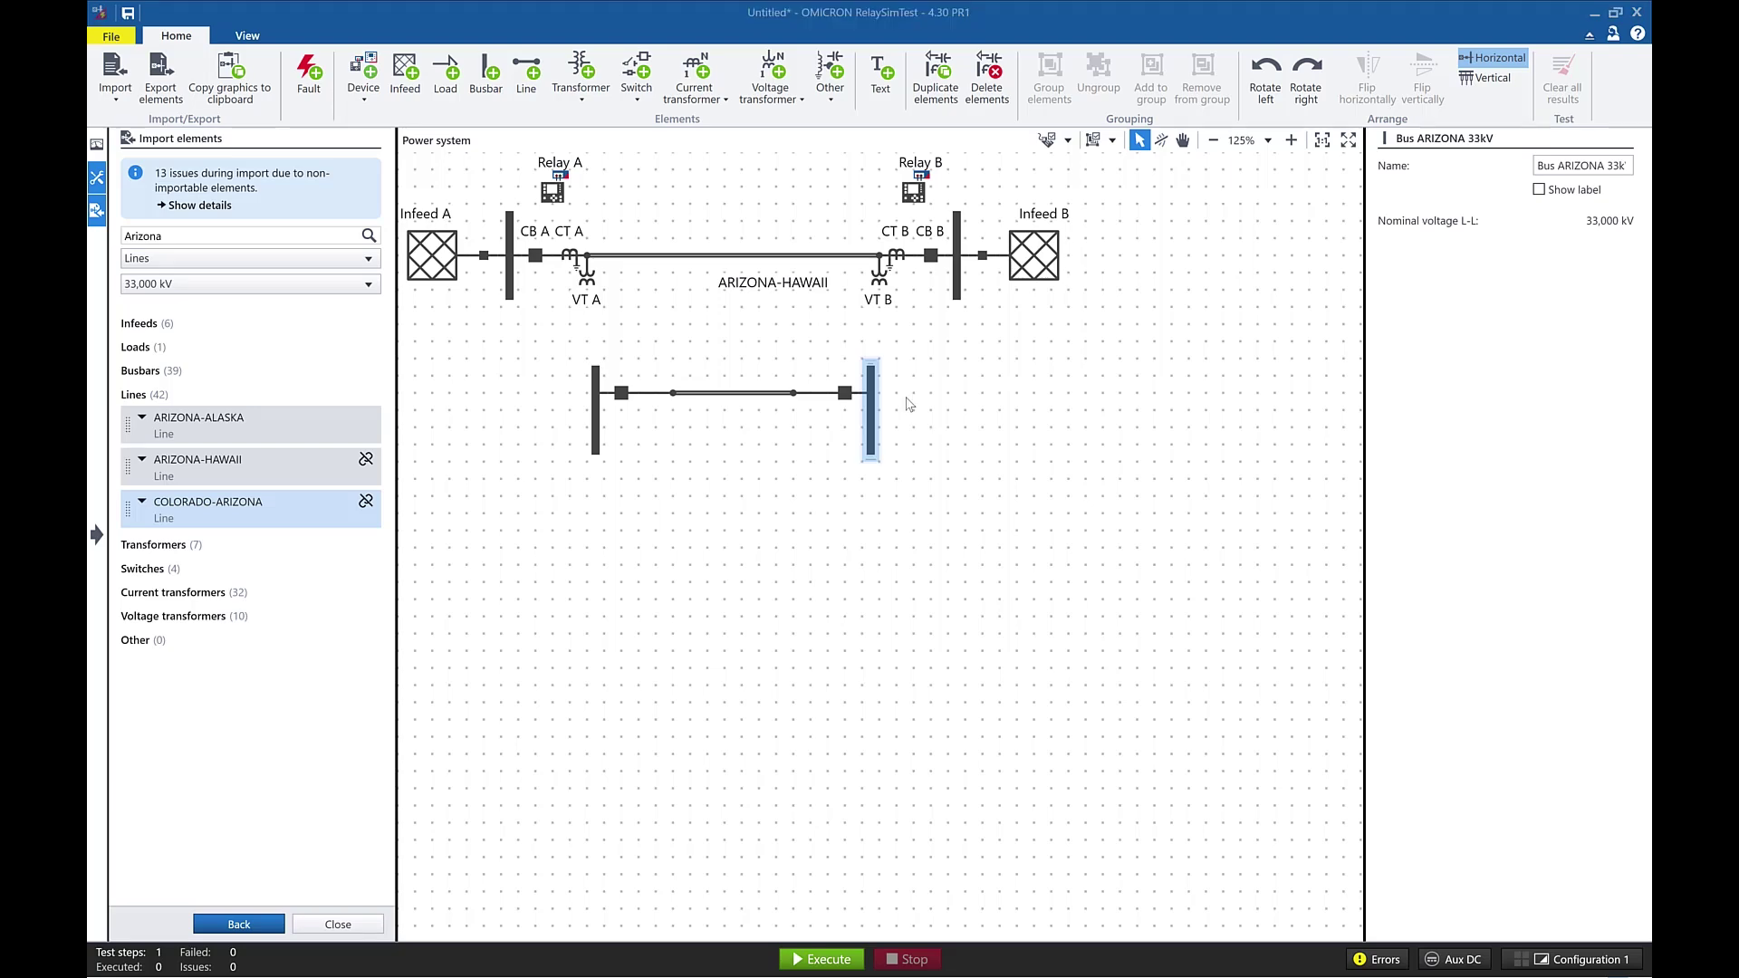
Show the import issue details and scroll through the list of skipped elements
click(201, 207)
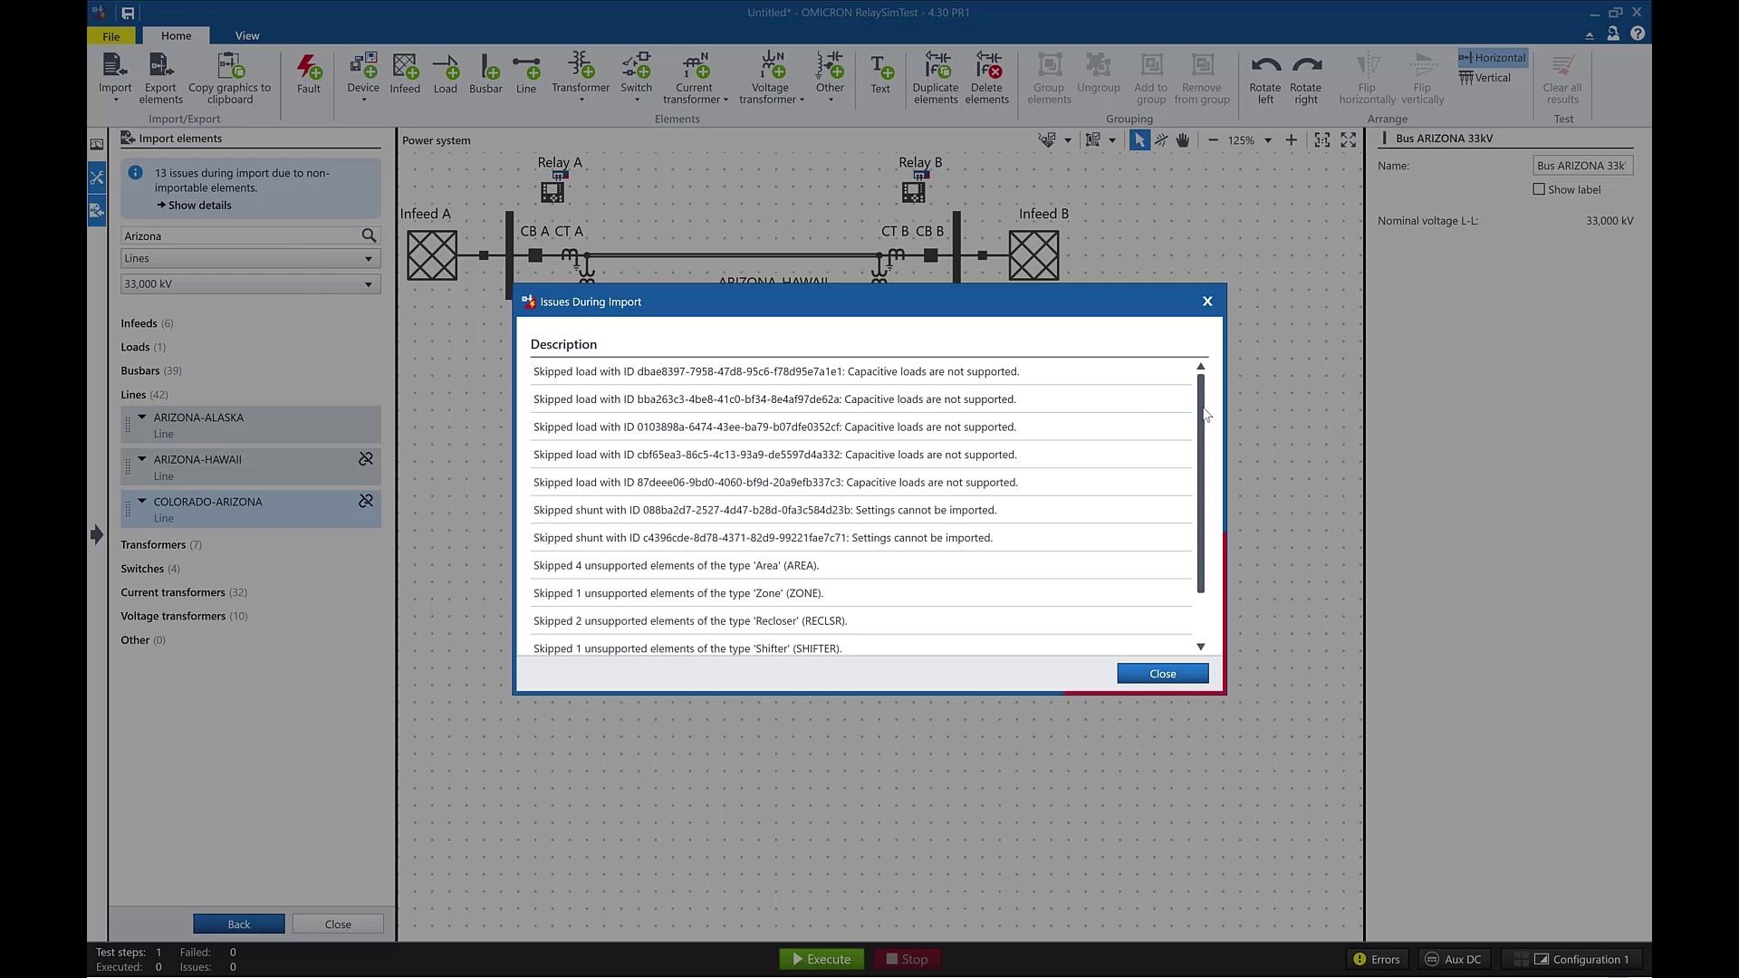
scroll(1201, 471, down, 2)
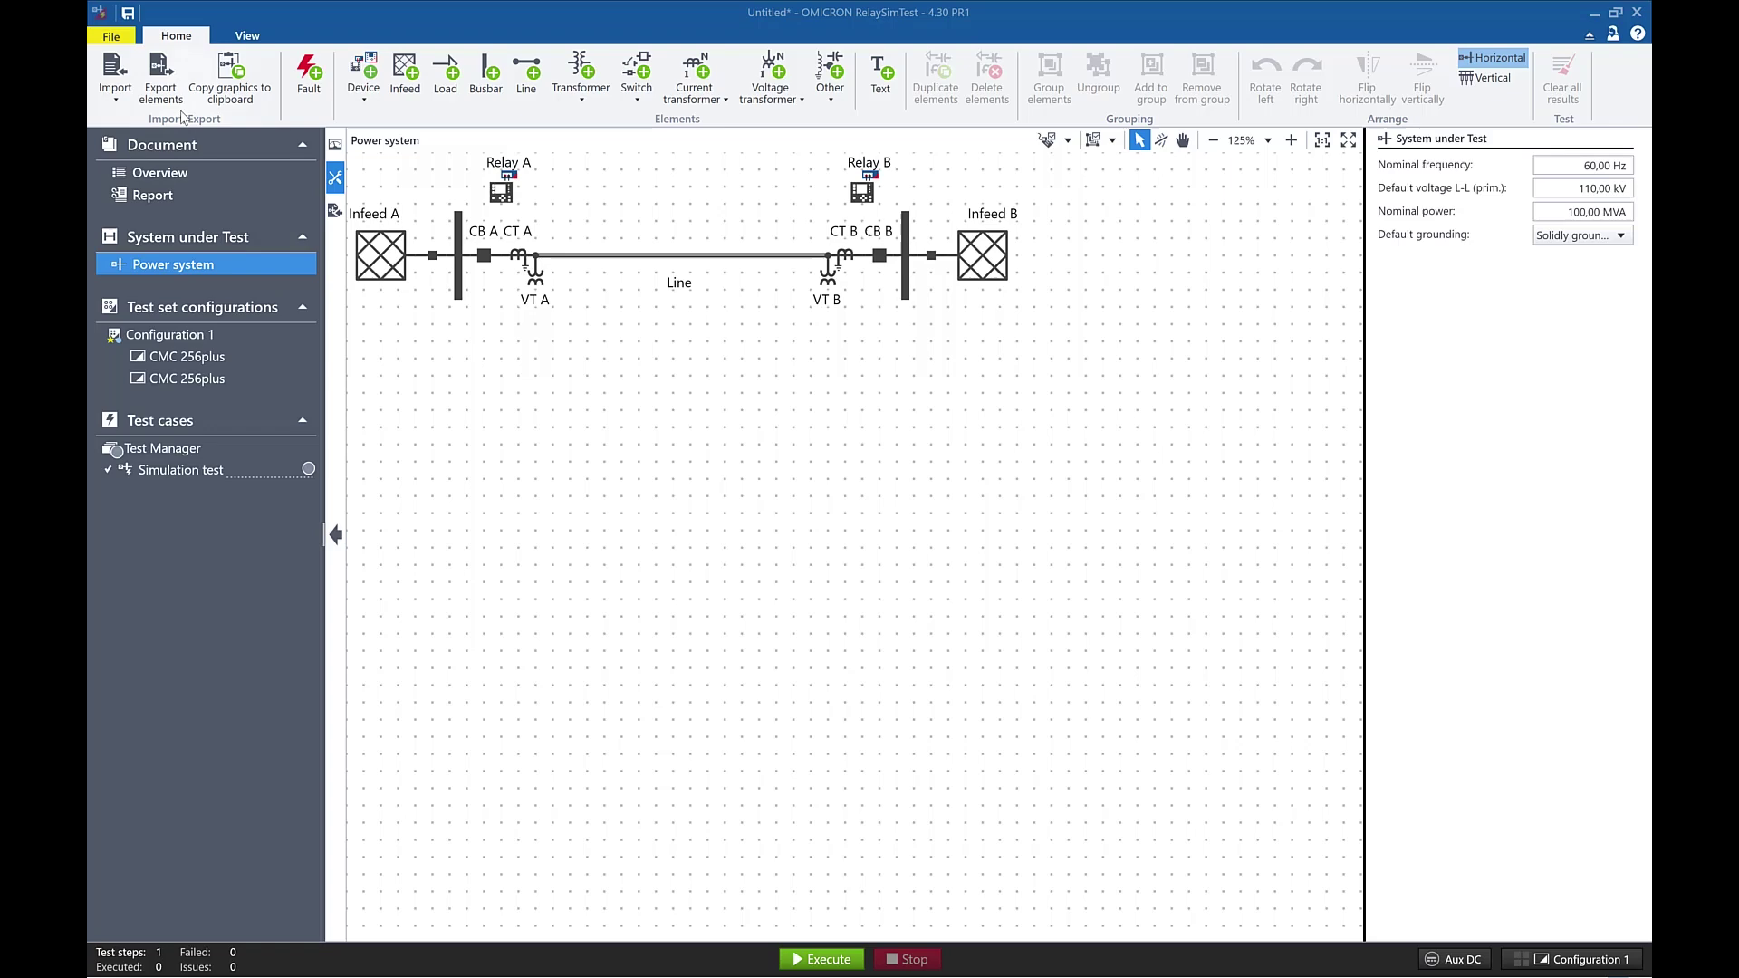
Save the elements as 'Line Application' (.xlsx) in the What's new in RelaySimTest 4.30 folder
click(172, 101)
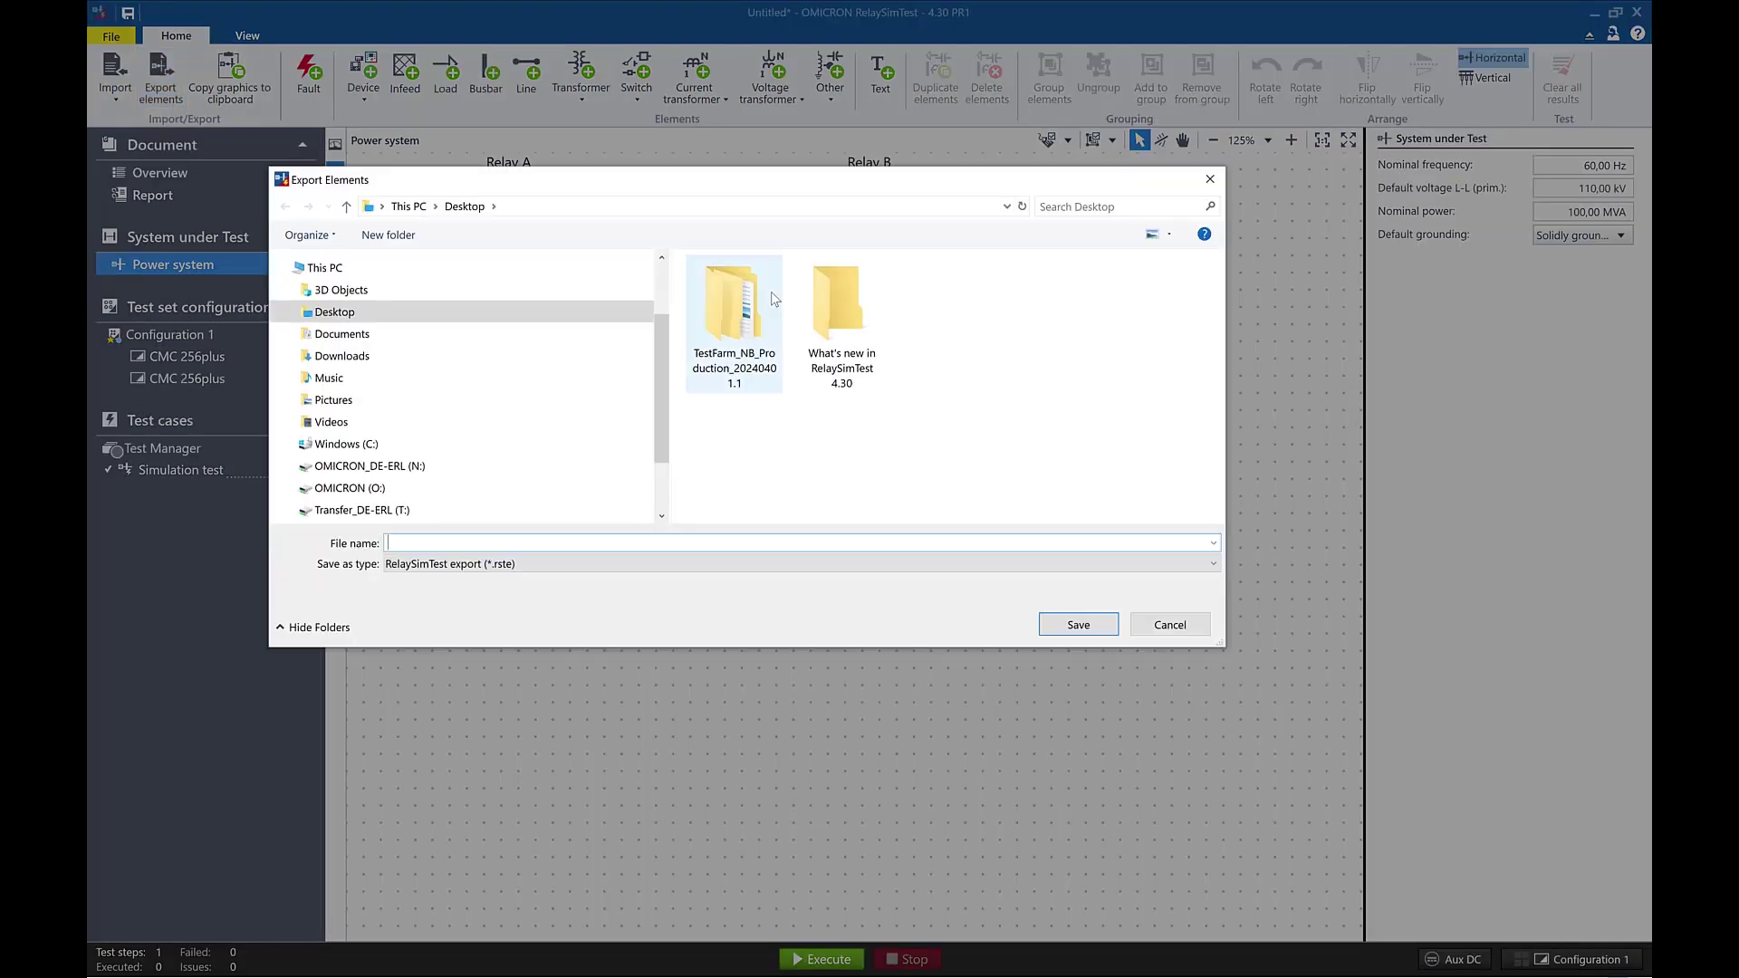
double_click(851, 286)
click(1132, 567)
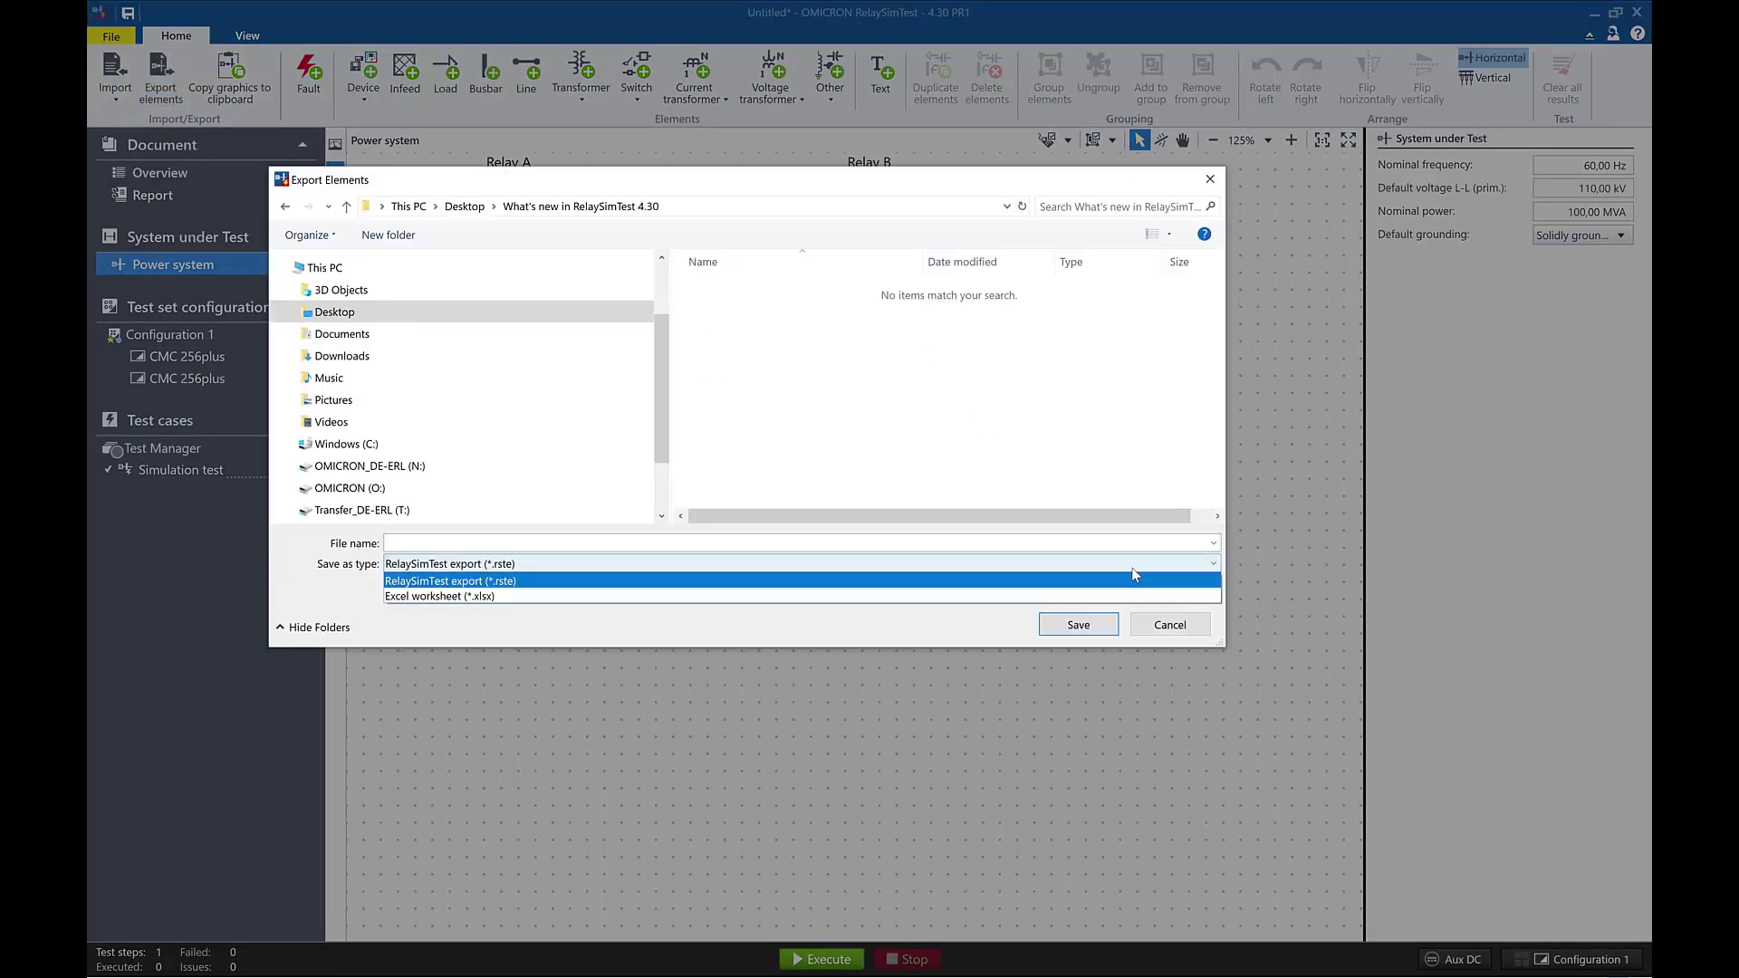
click(693, 596)
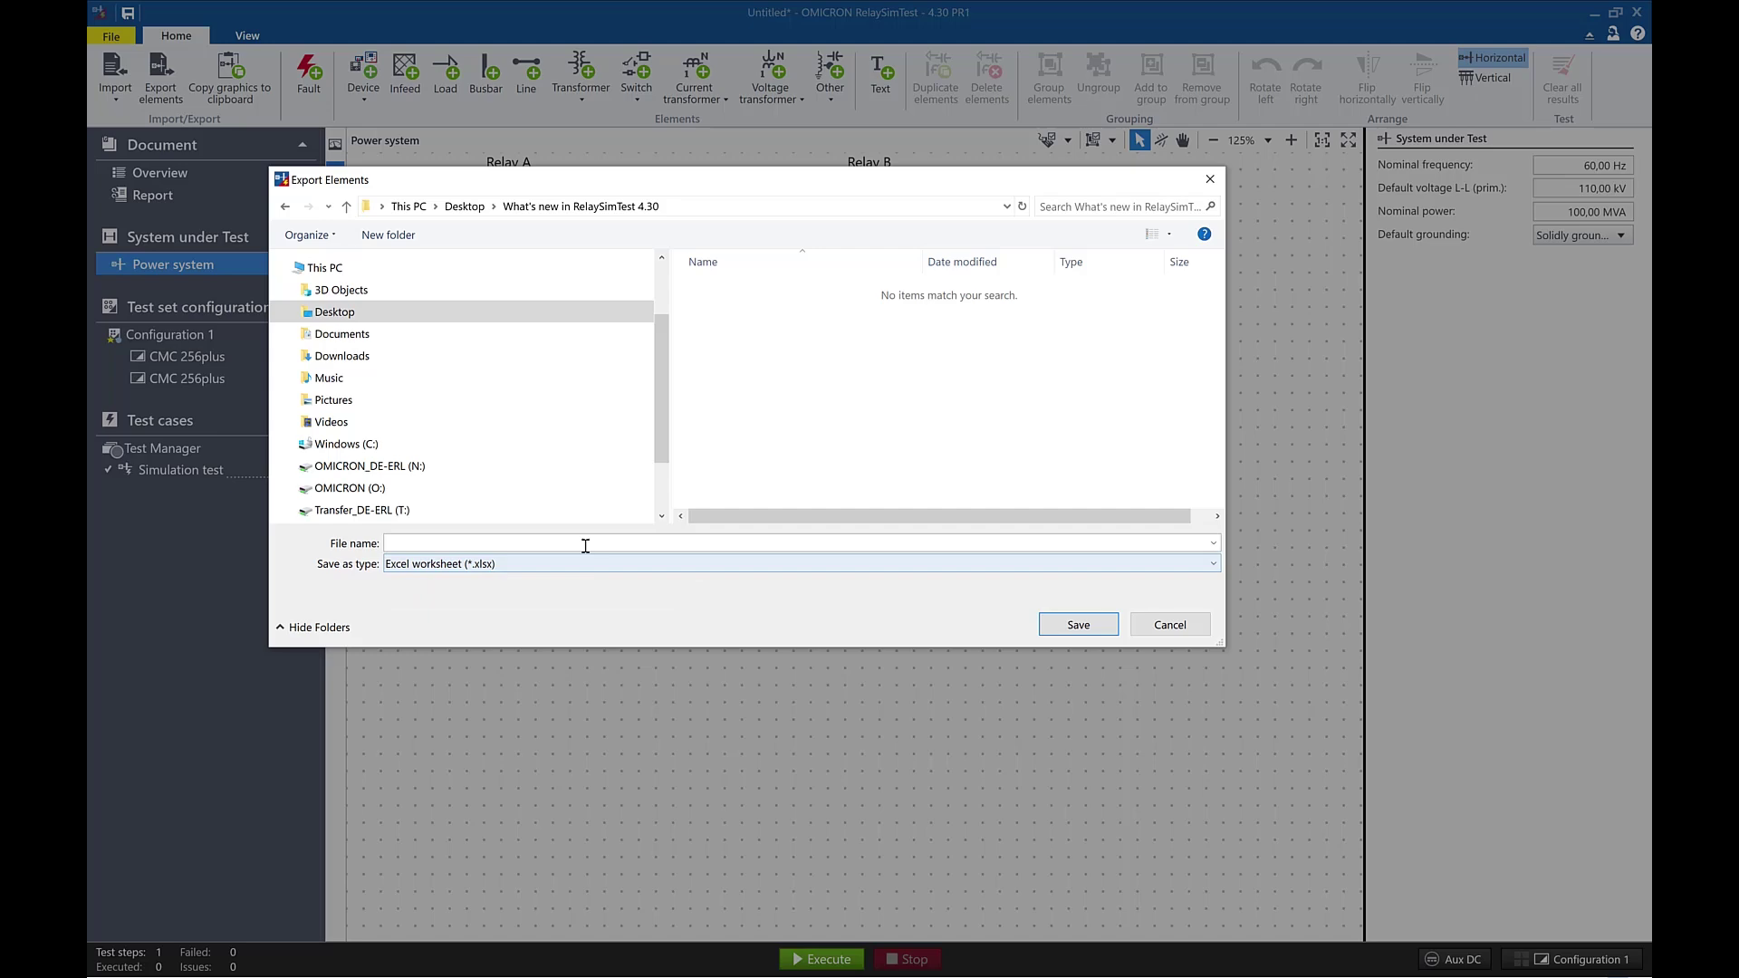
click(582, 543)
text(Line Application)
click(1065, 631)
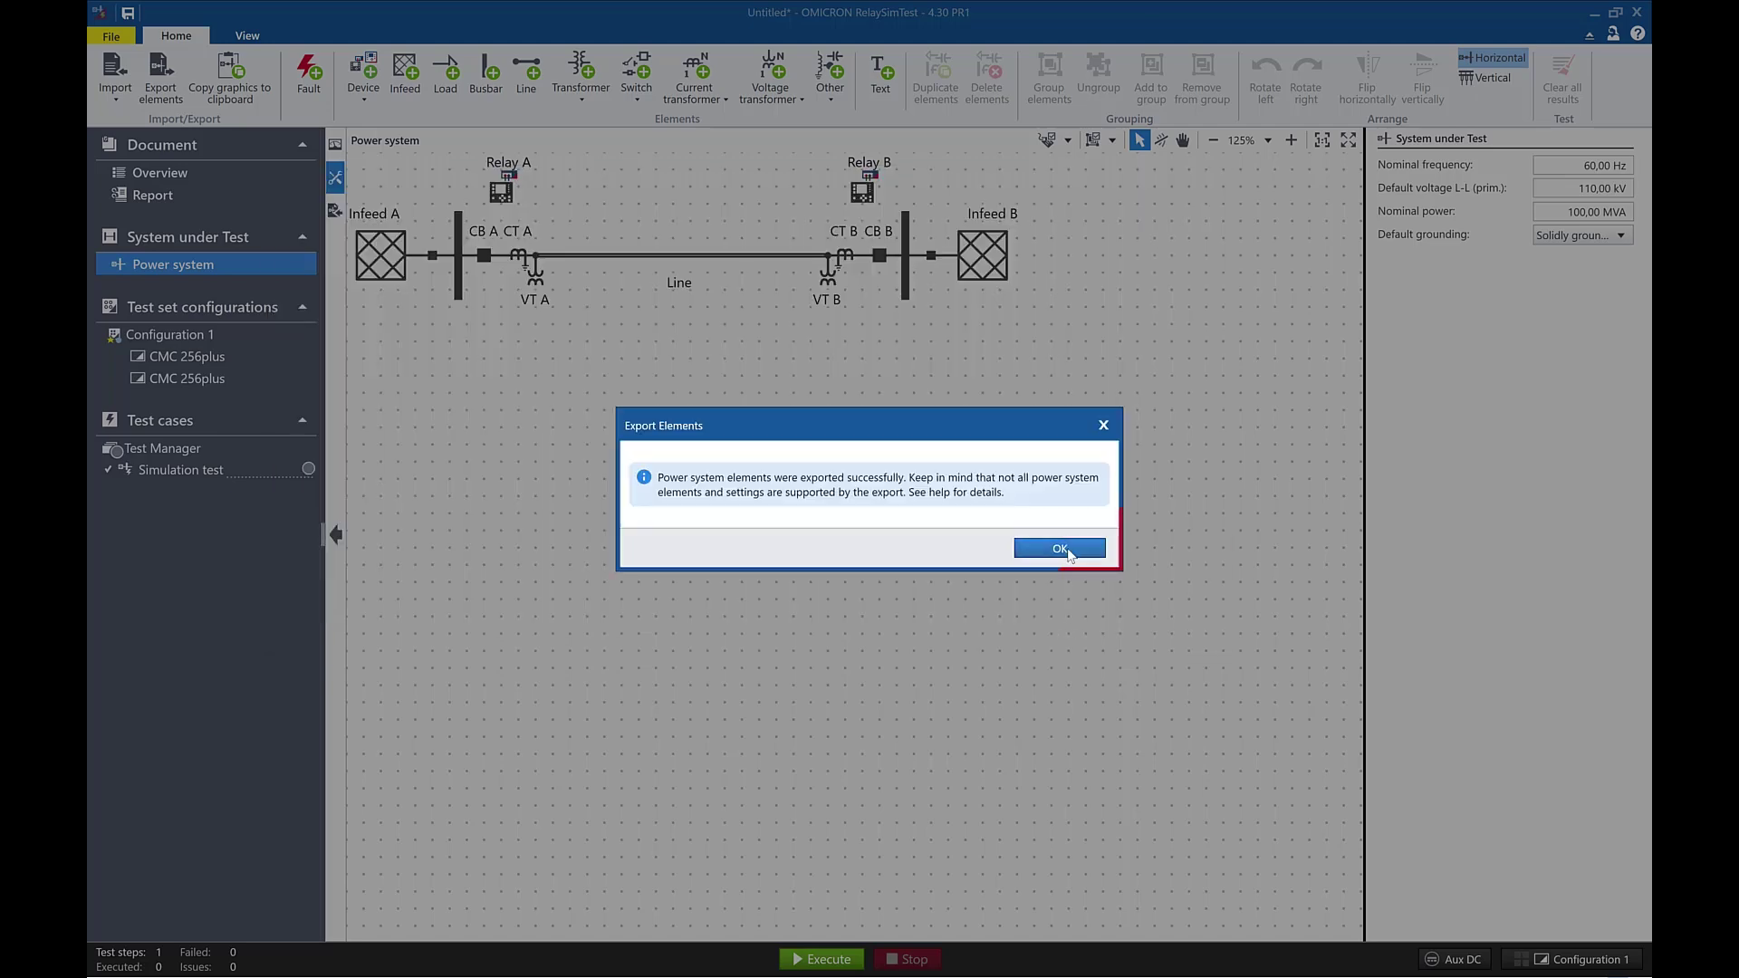
click(1065, 548)
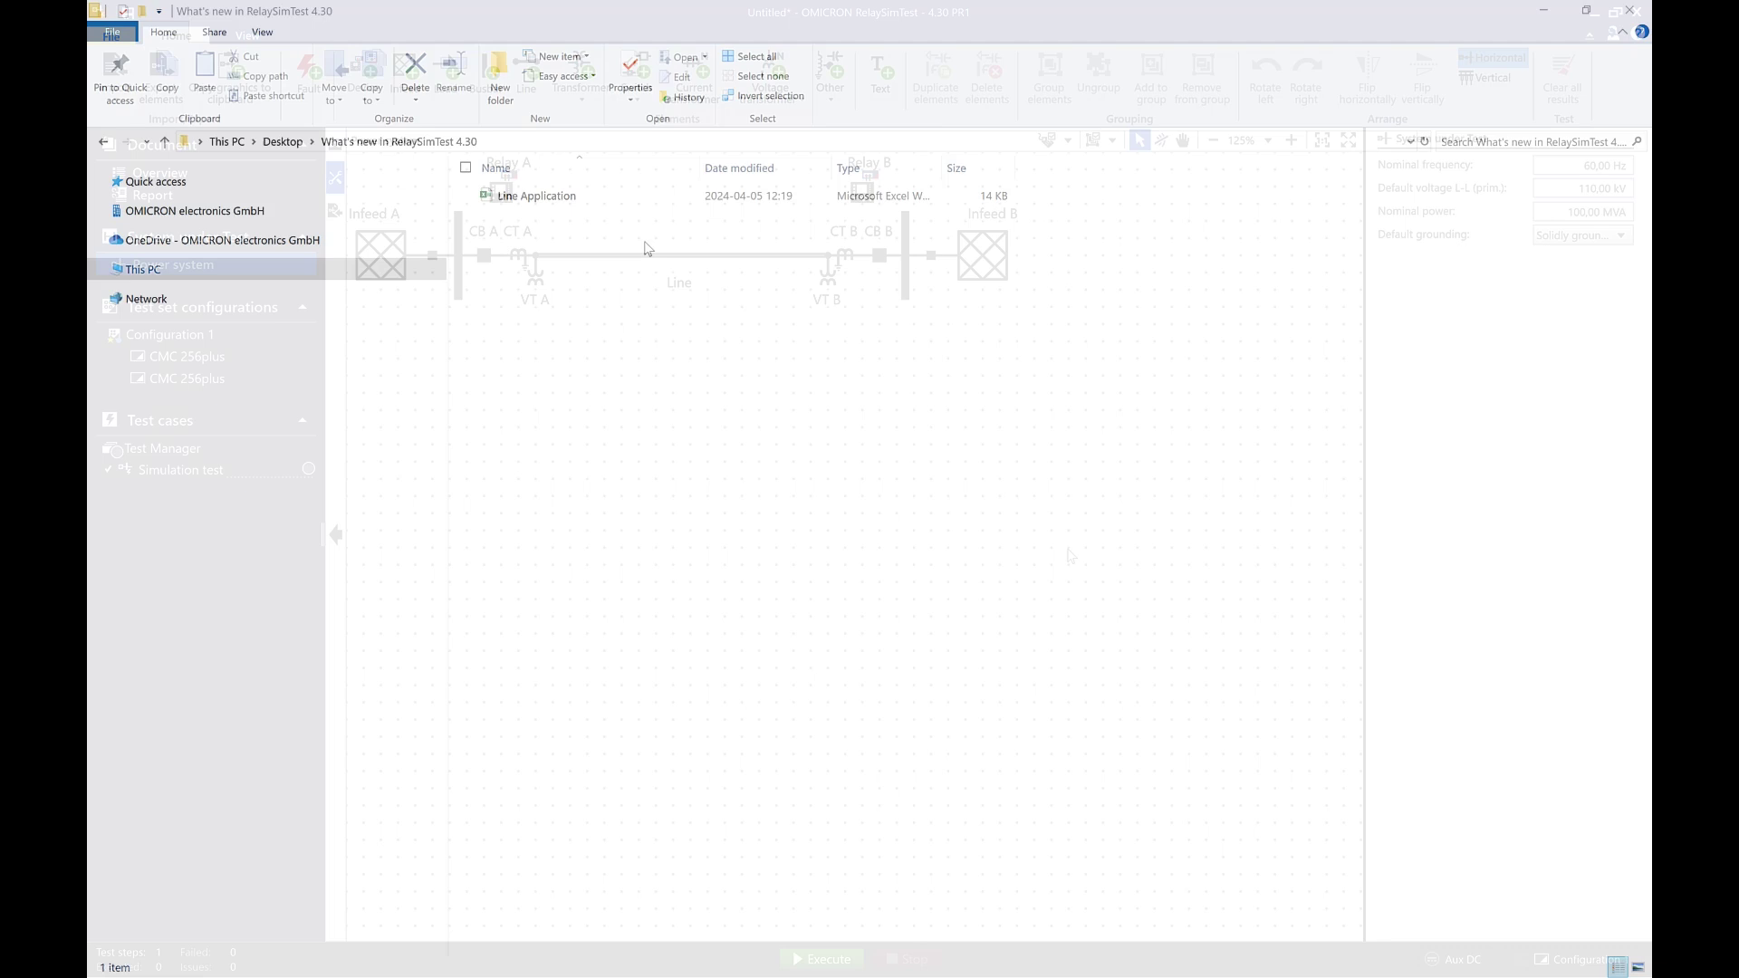
Open Line Application in Excel, browse the Infeeds and Lines sheets, and extend the Lines table to row 10
double_click(534, 201)
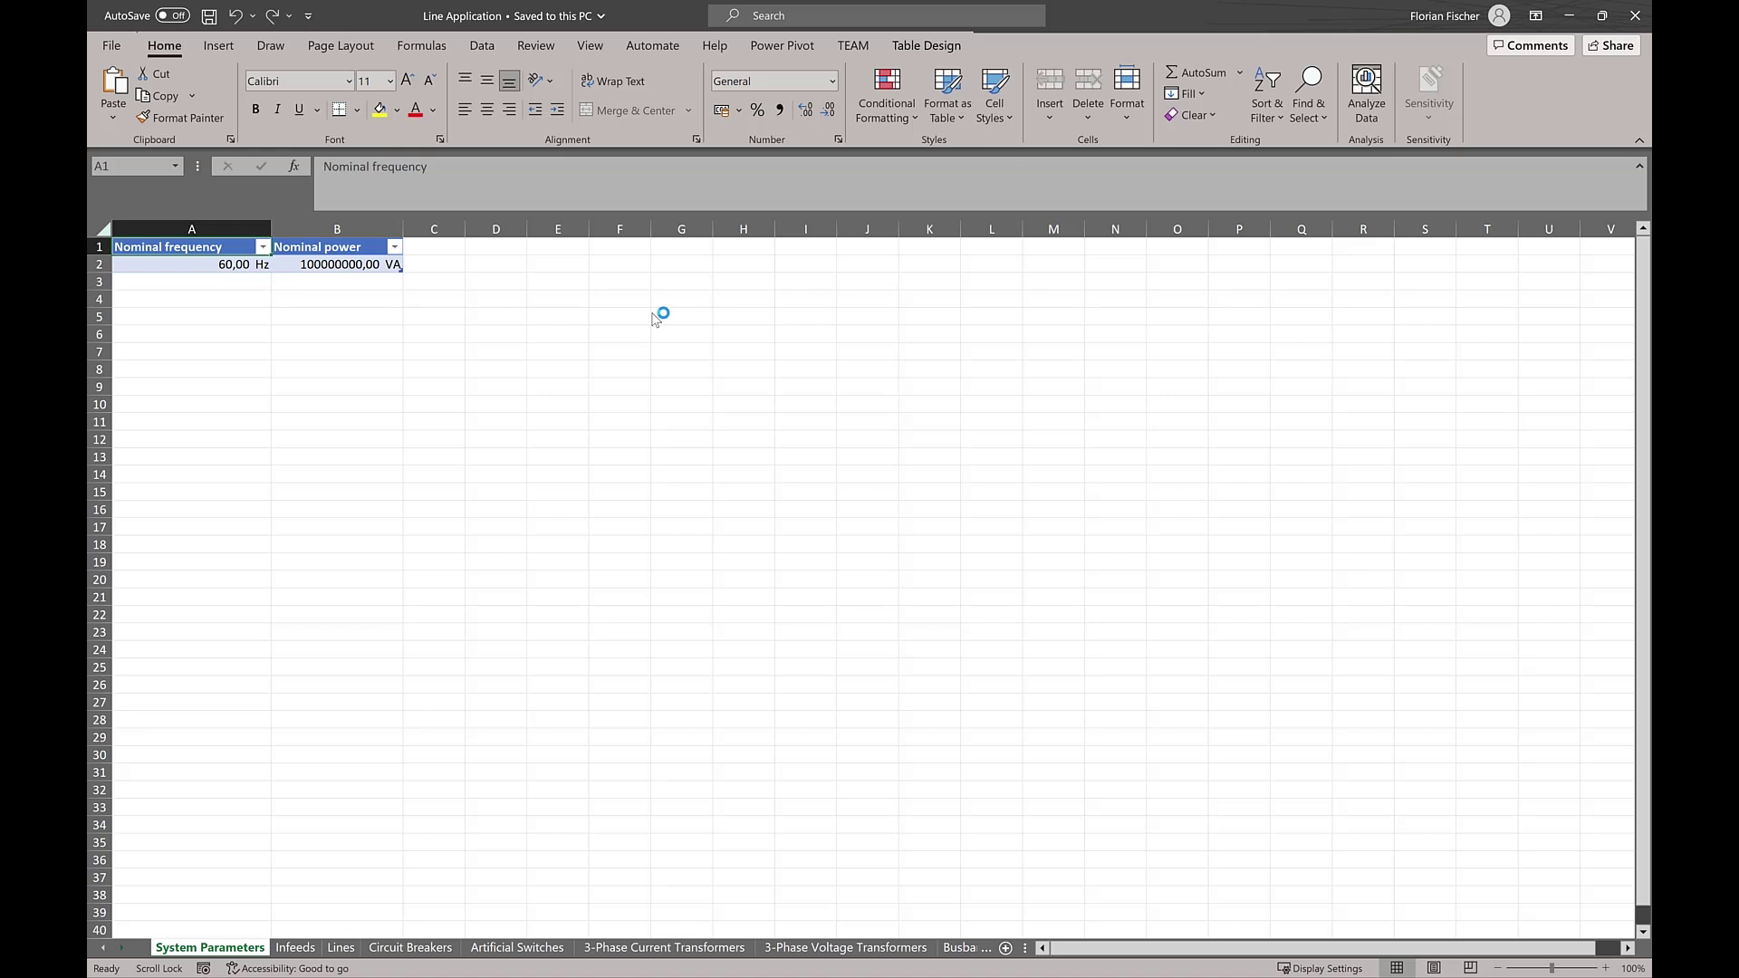
click(298, 947)
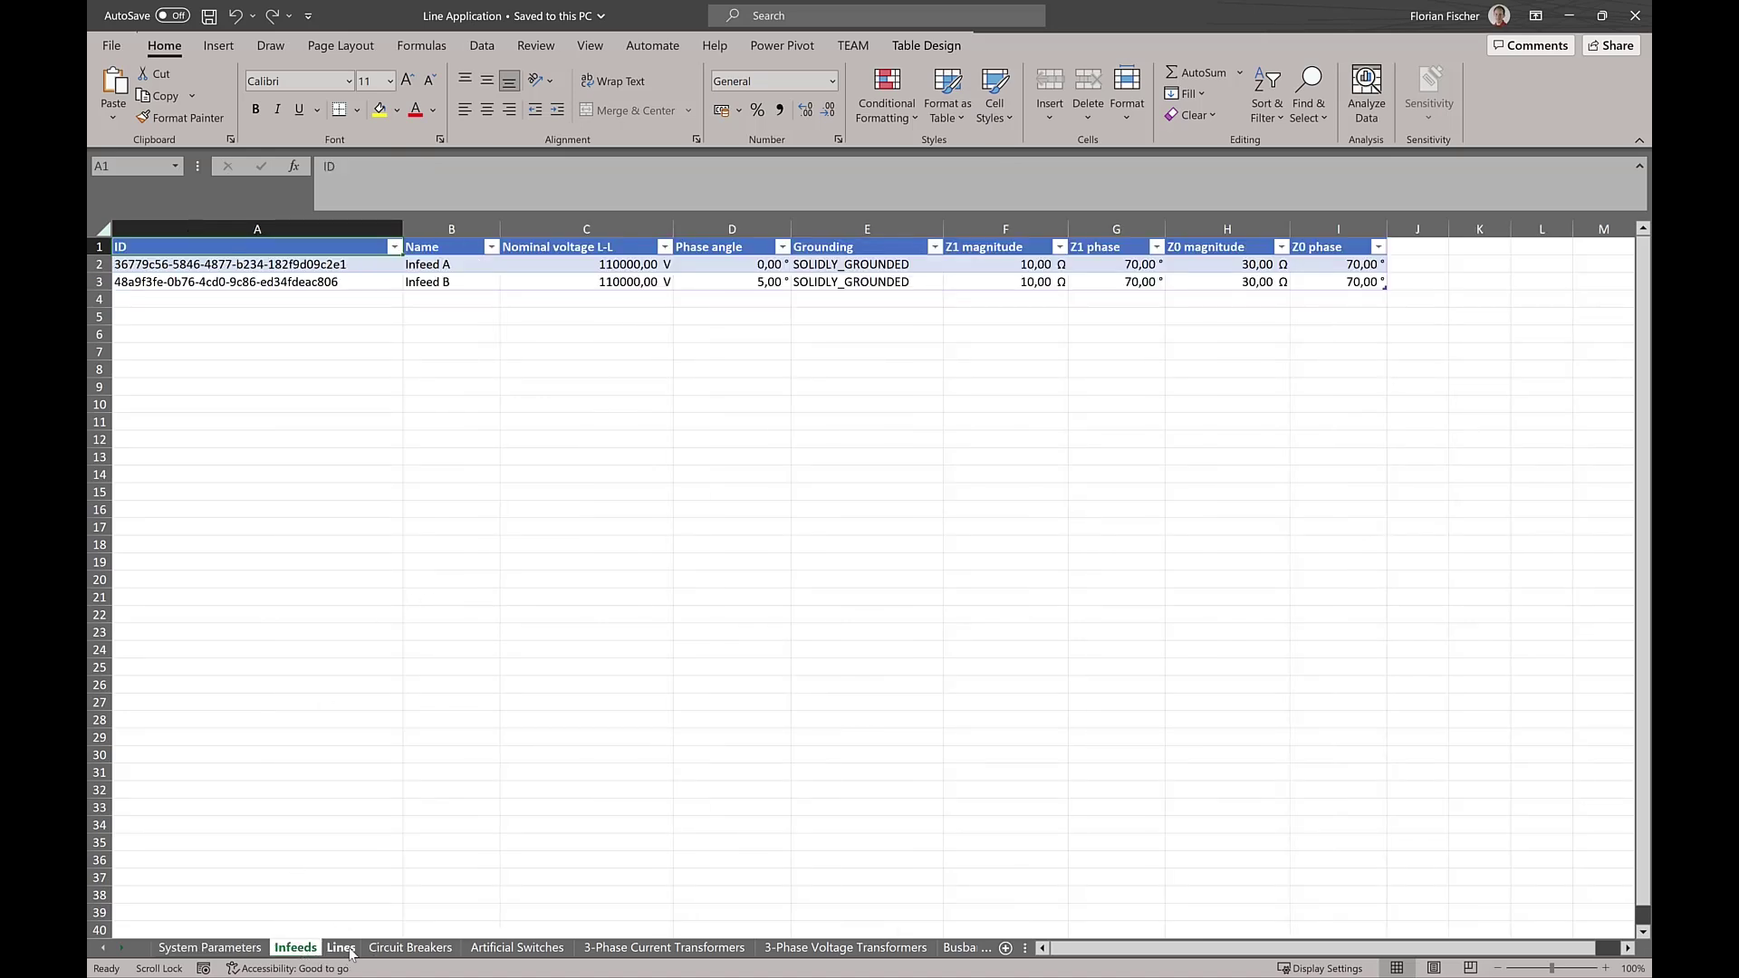
click(341, 948)
drag(1315, 951, 1435, 951)
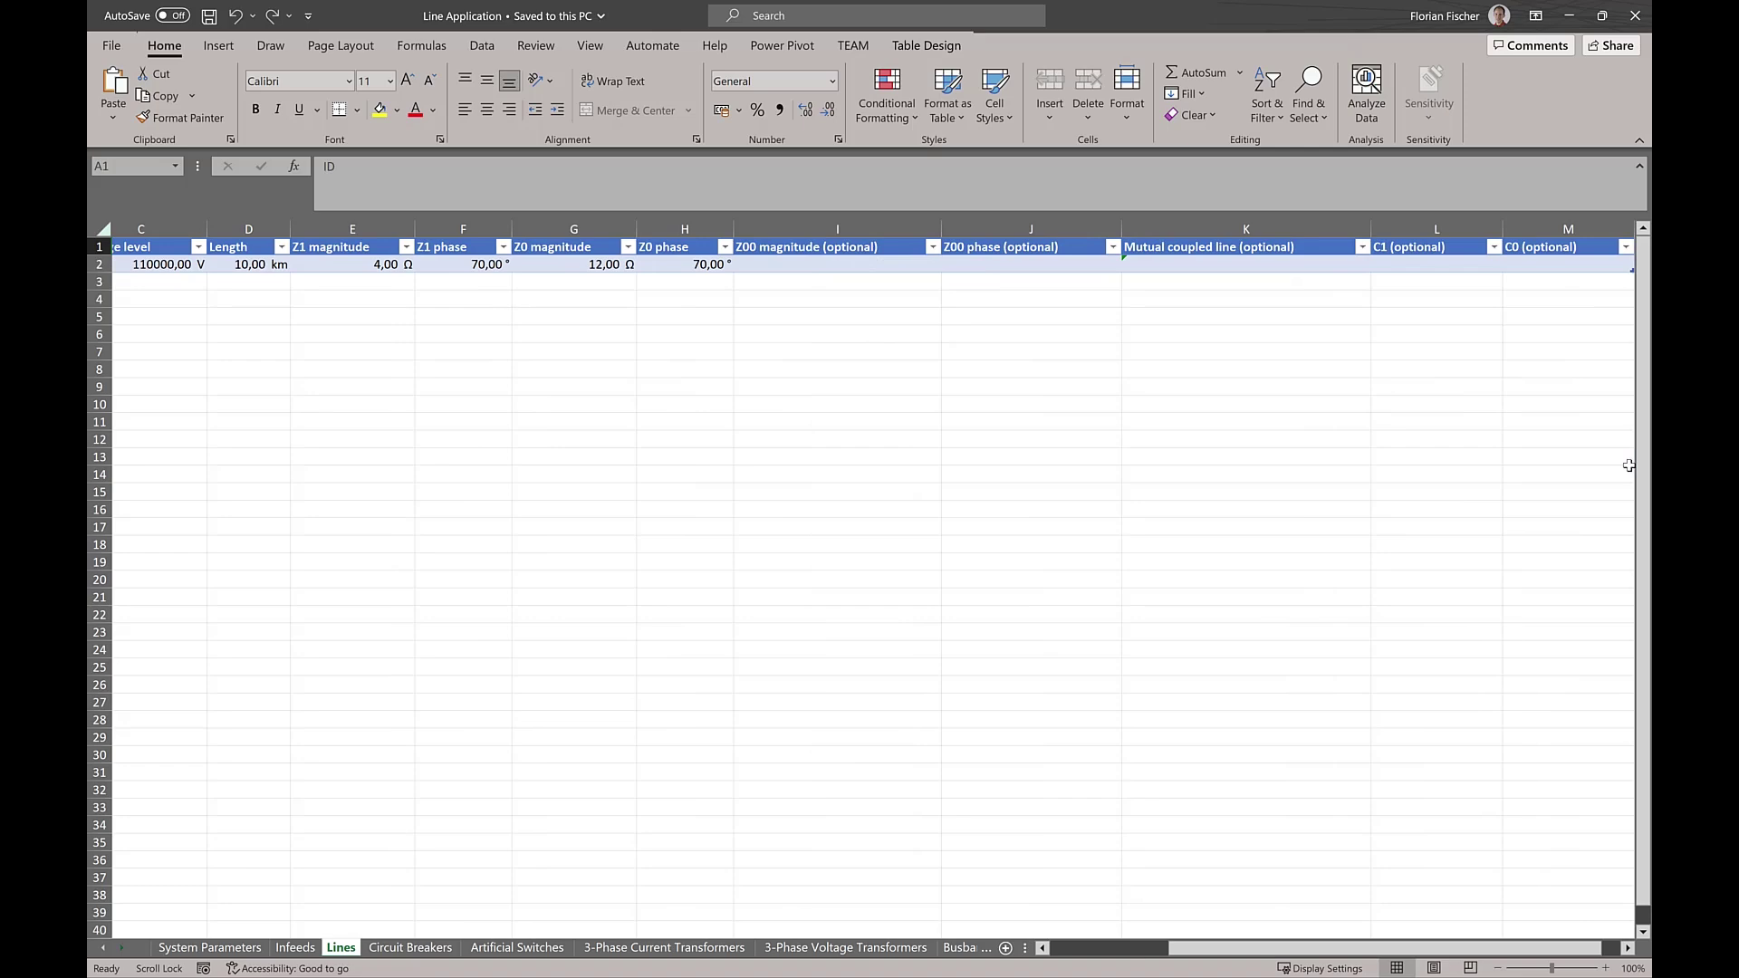
drag(1621, 268, 1633, 423)
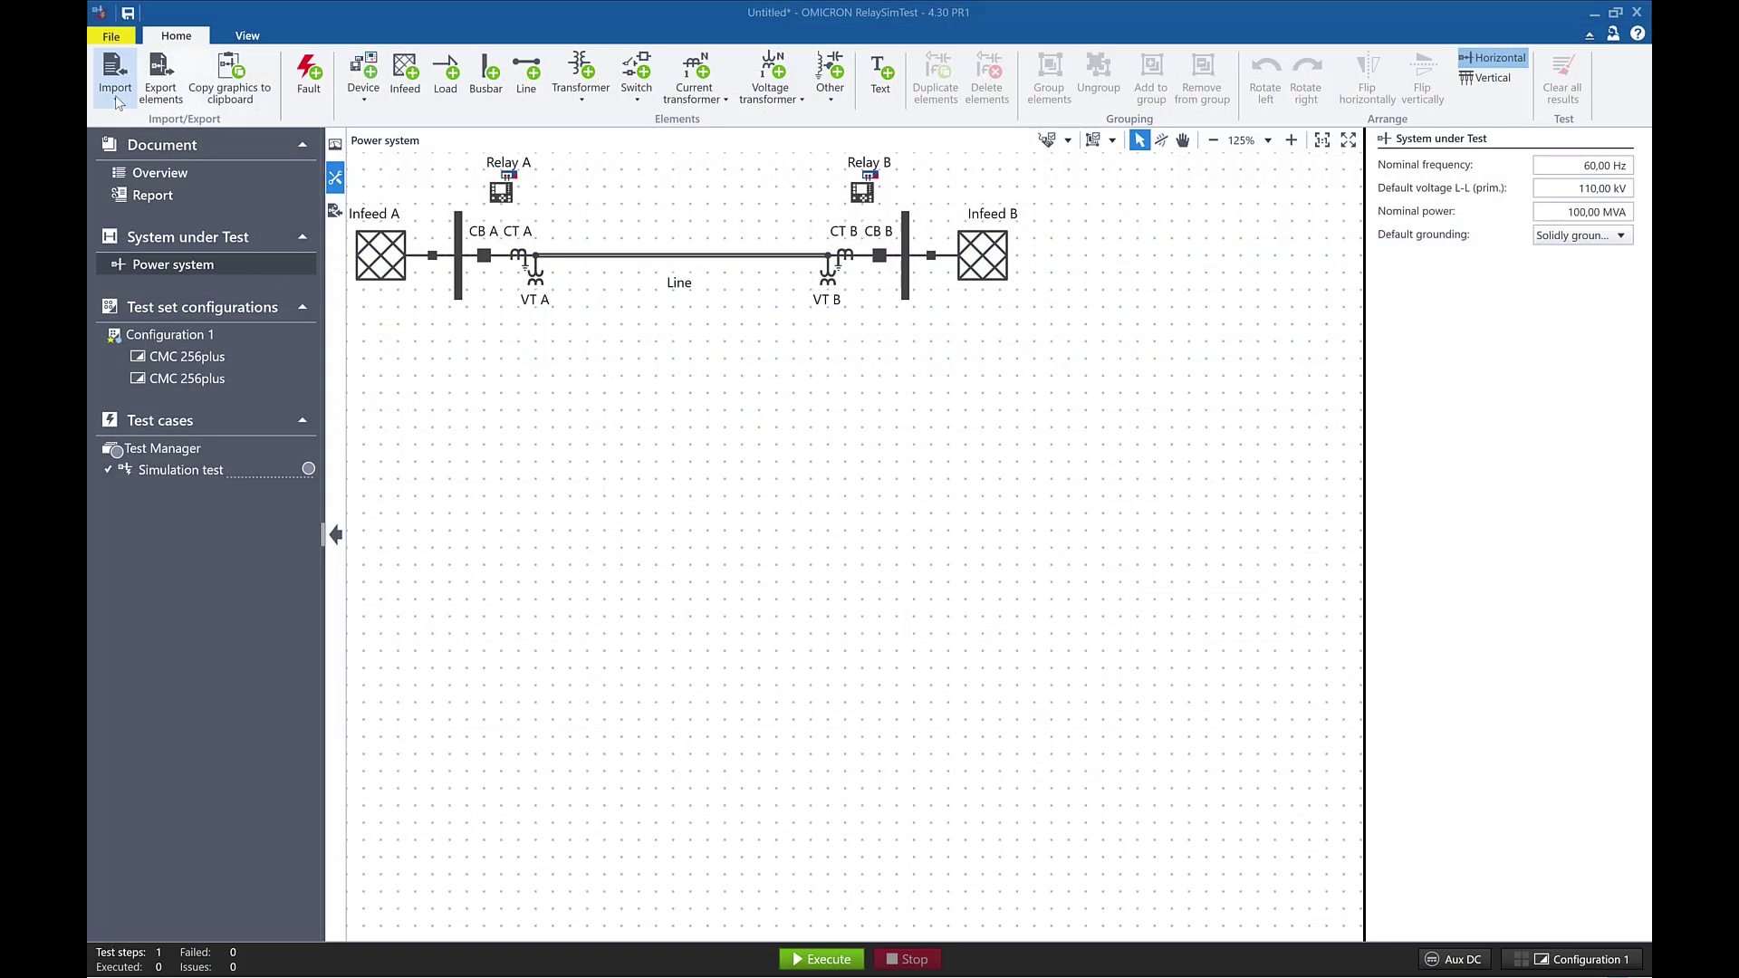
Import ExcelImportTemplate.xlsx using the Microsoft Excel Spreadsheet import format
click(115, 81)
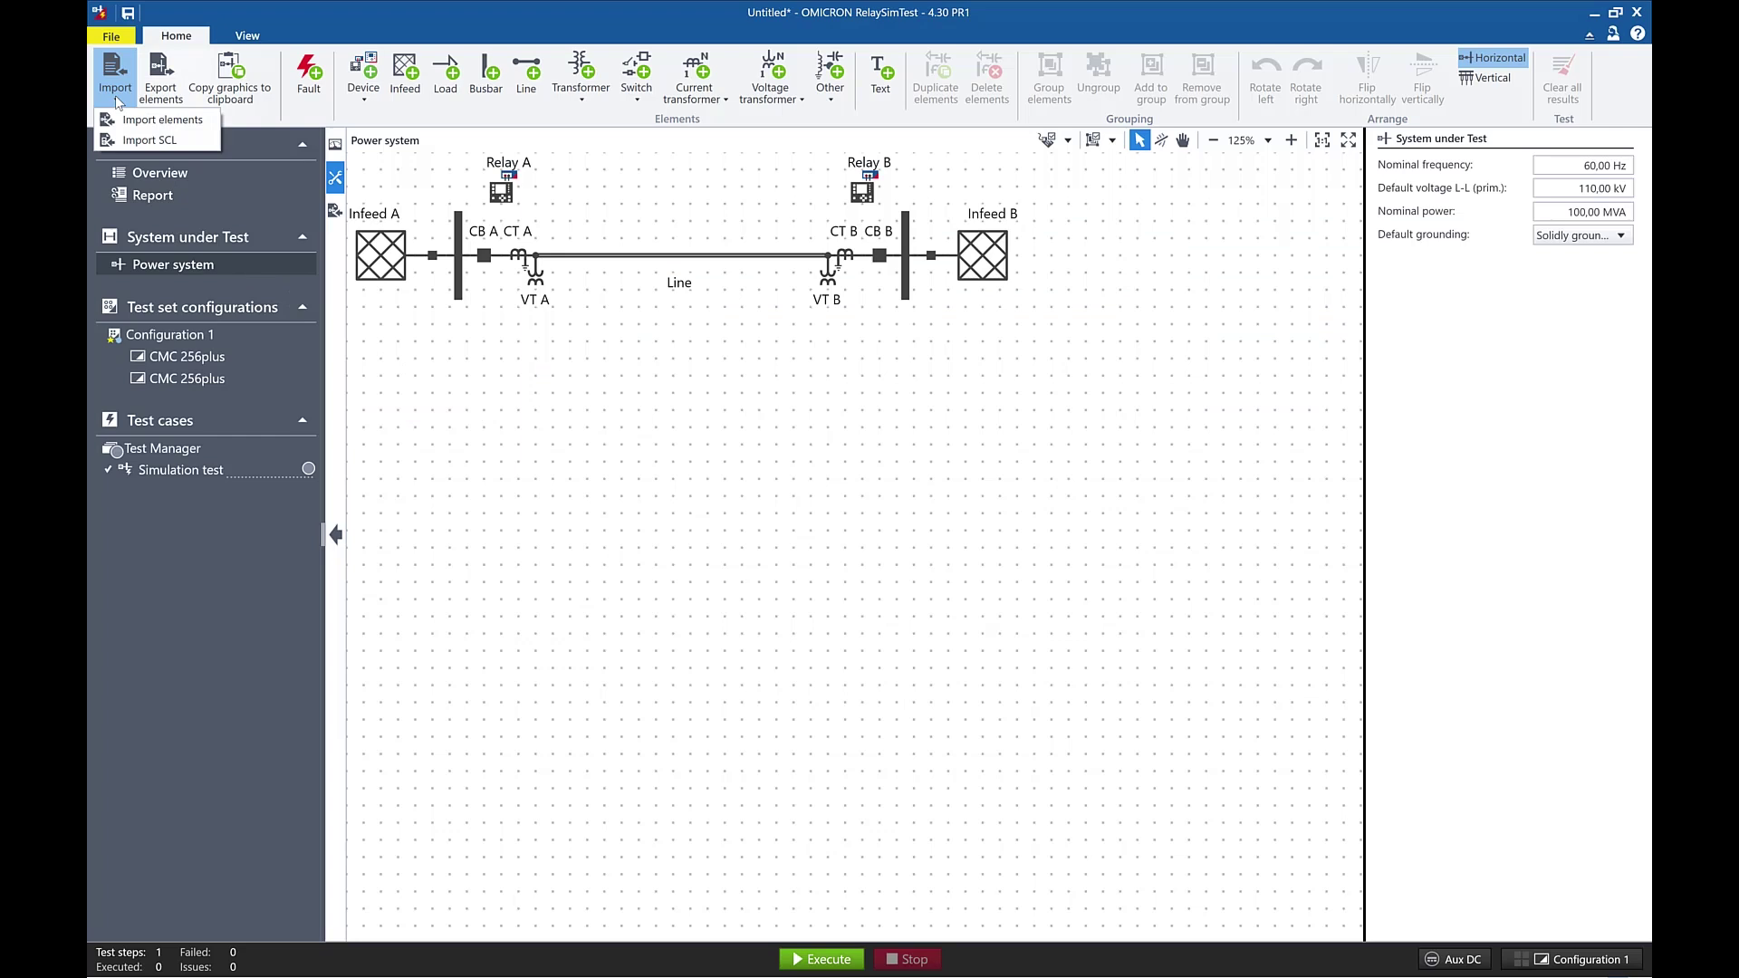
click(214, 120)
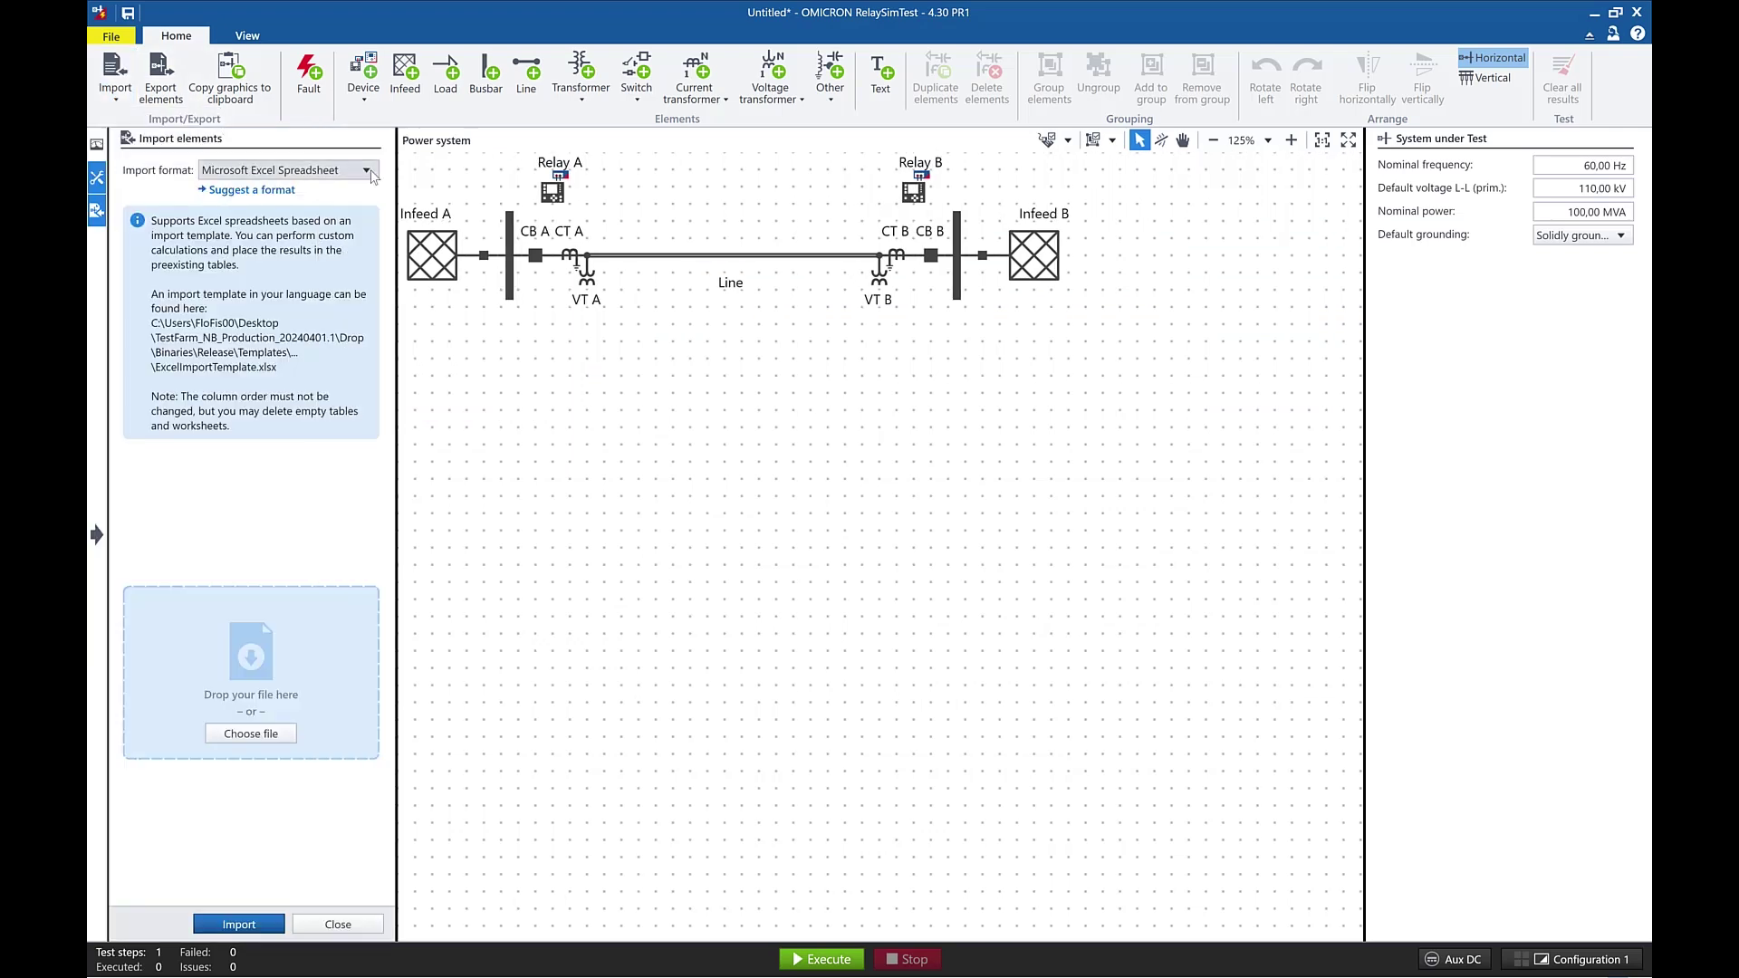
click(330, 170)
click(328, 217)
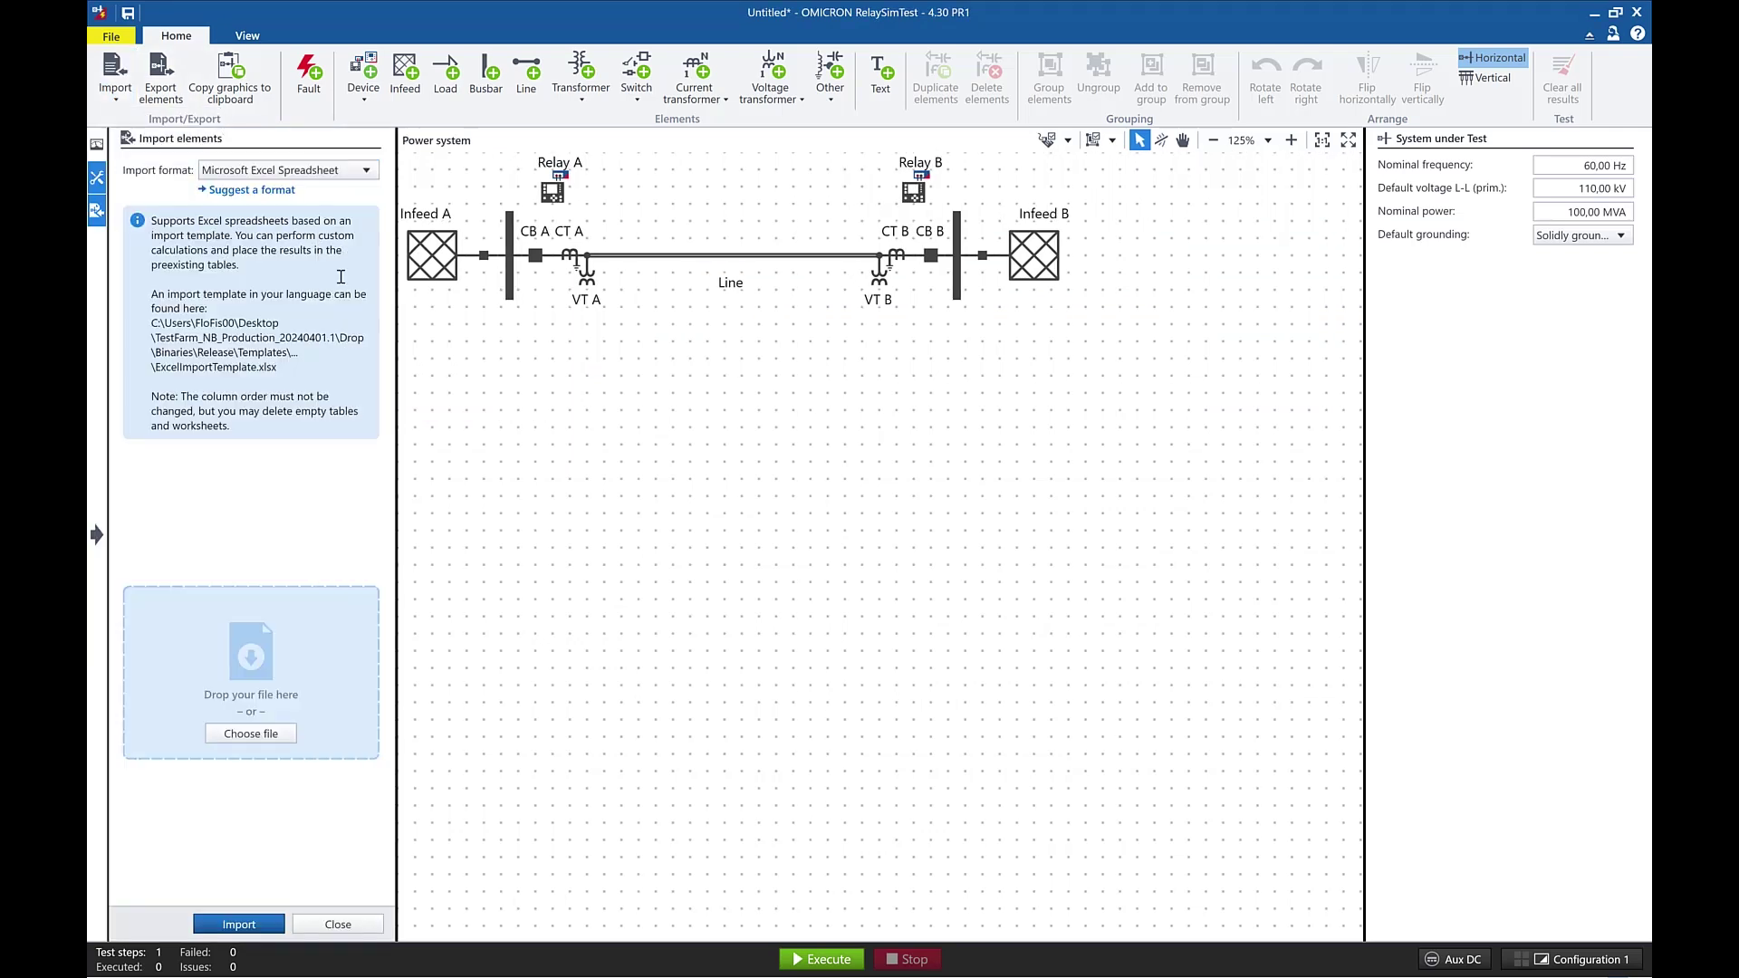
click(287, 739)
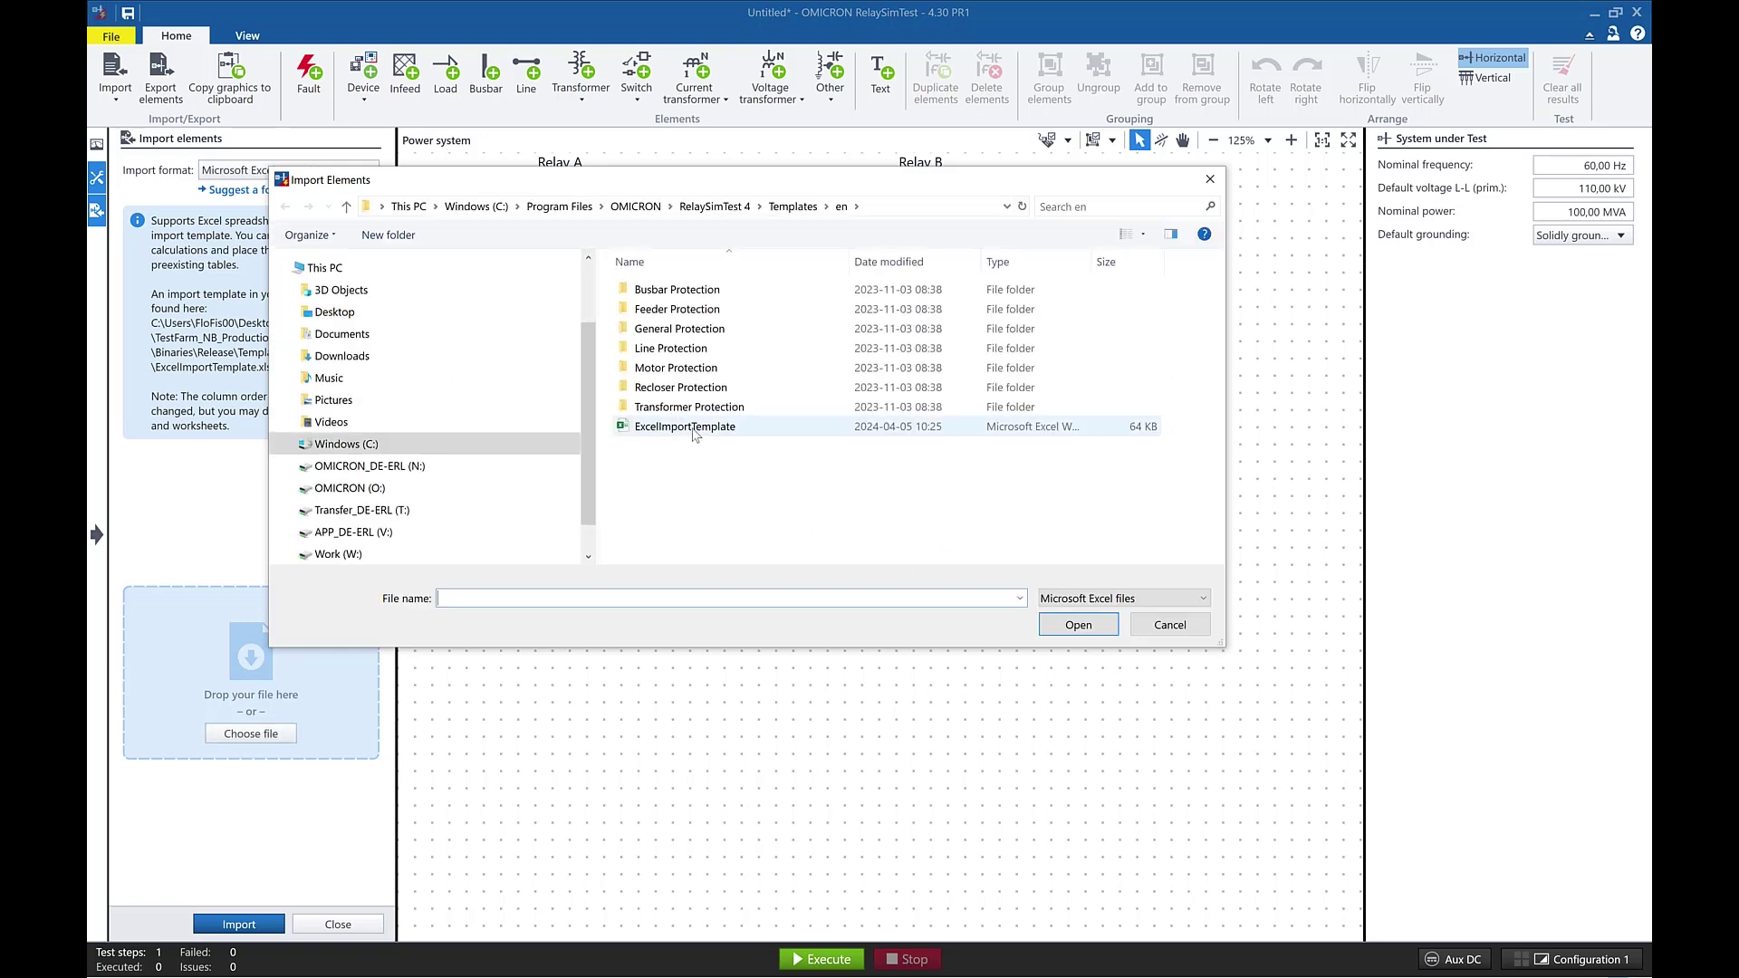
click(695, 434)
click(1078, 628)
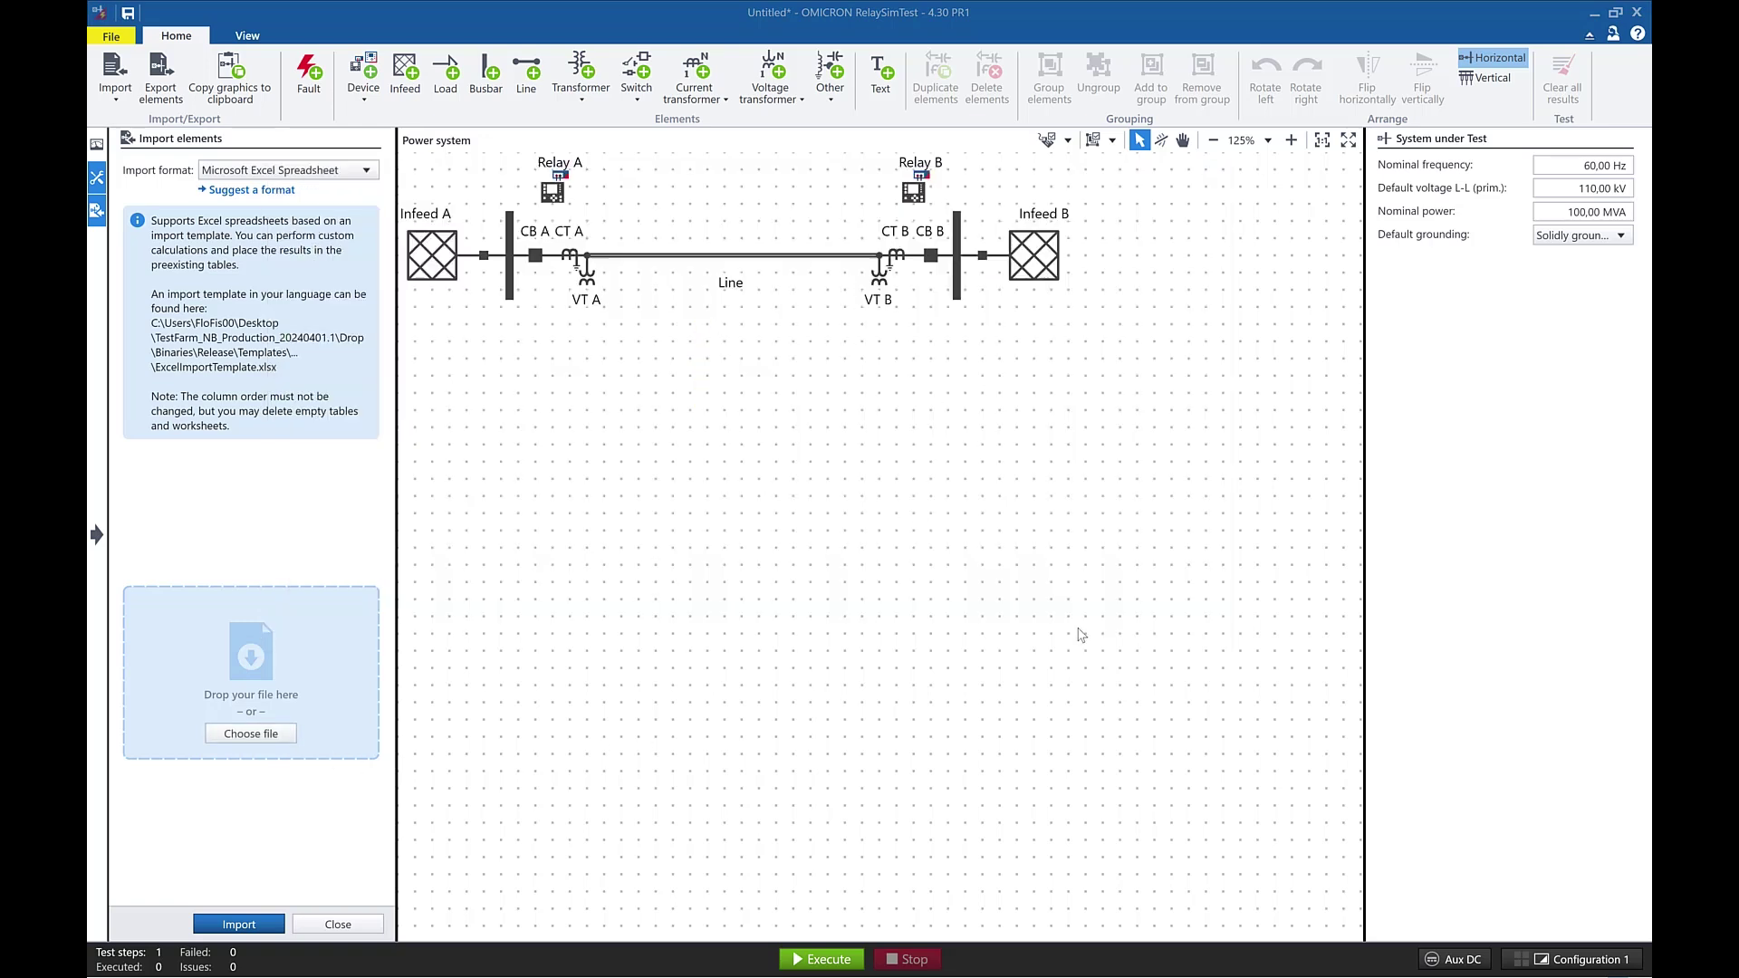
click(267, 928)
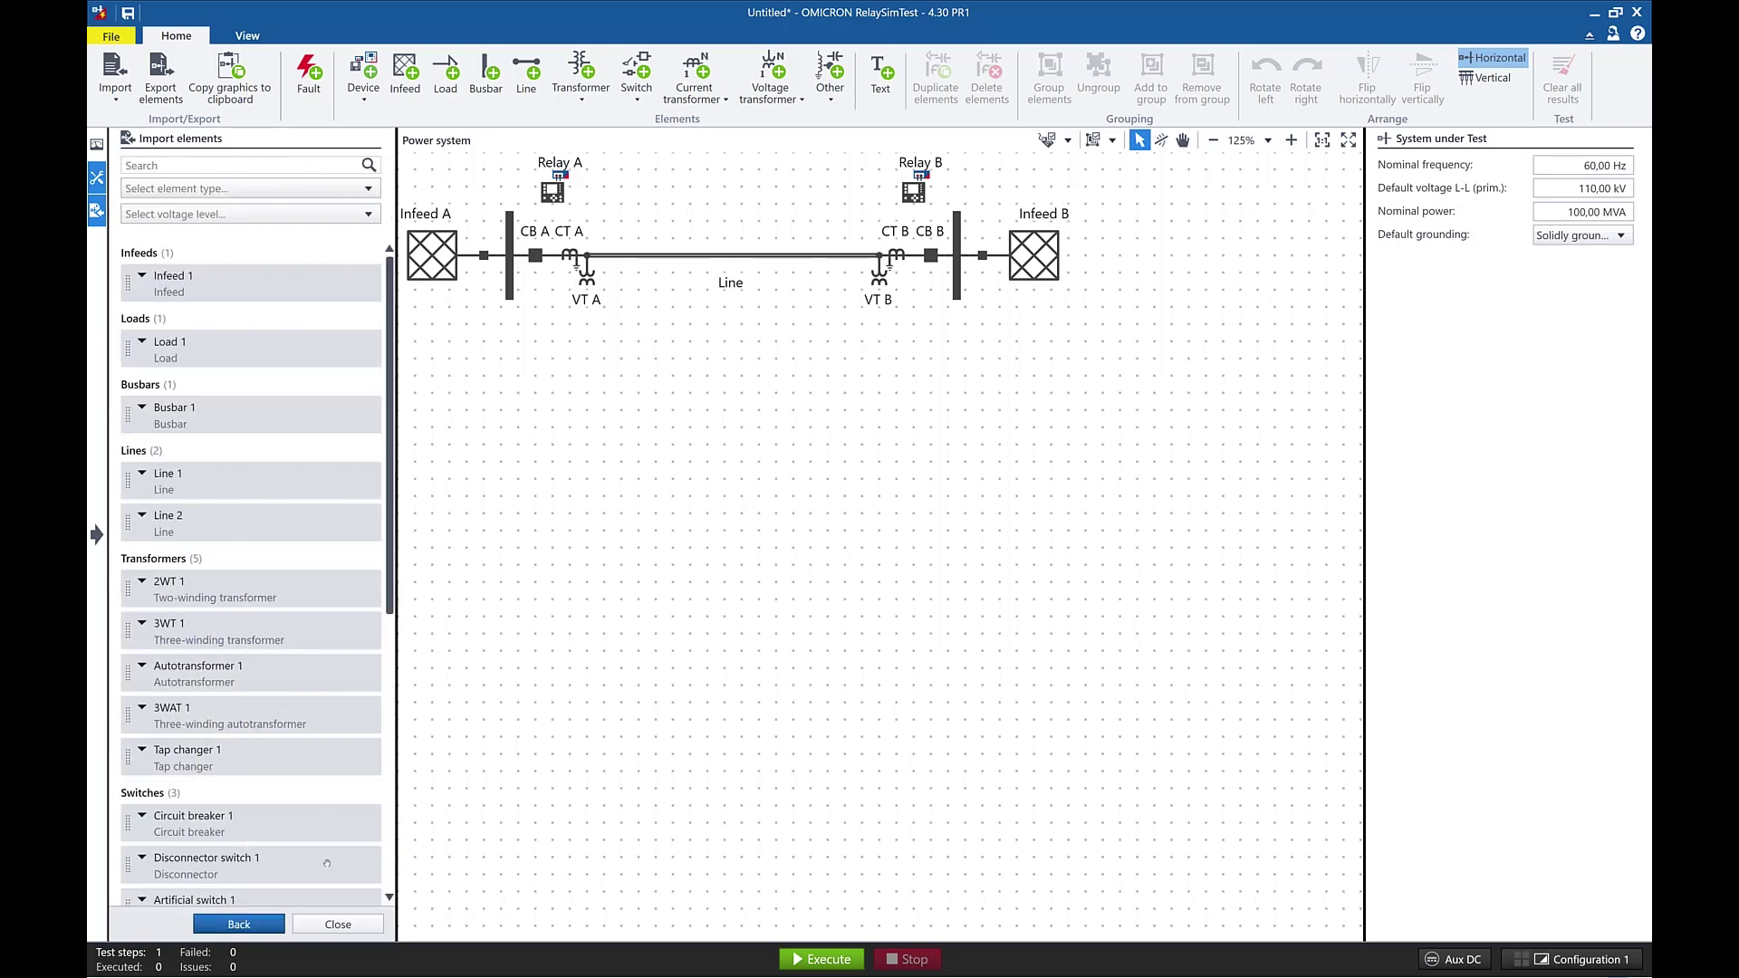
Scroll the imported elements list to review the transformers and other elements
mouse_move(391, 502)
mouse_down()
mouse_move(410, 757)
mouse_move(444, 466)
mouse_up()
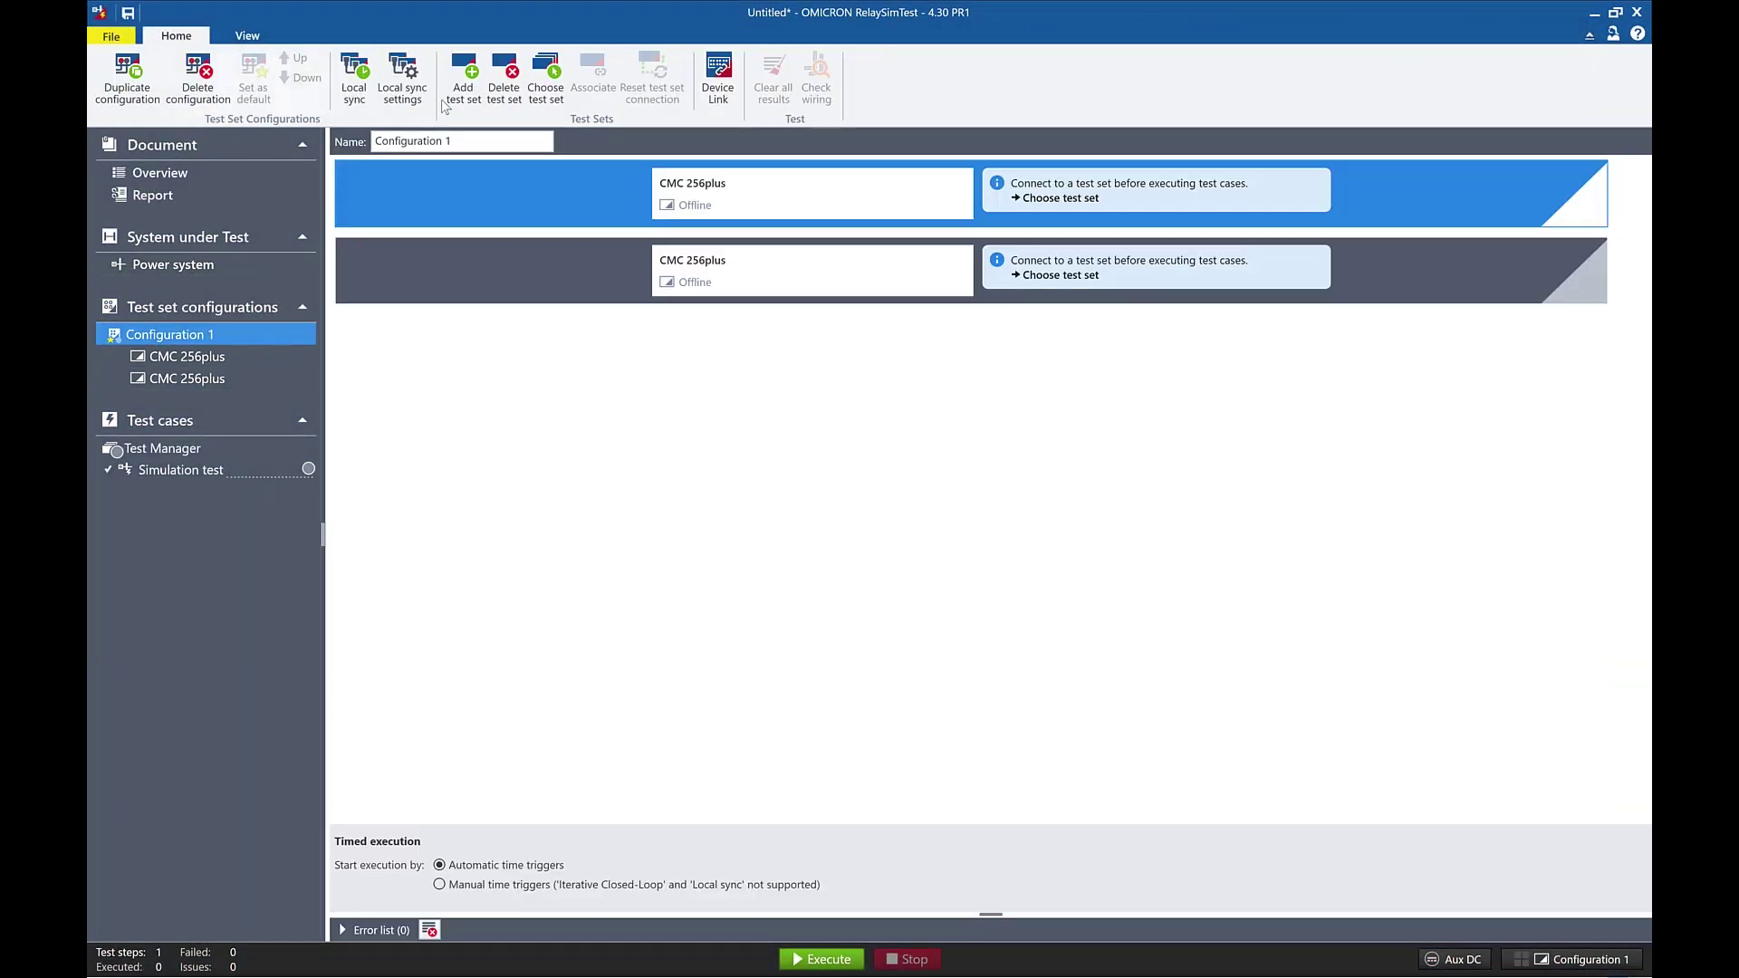
Configure local PTP sync on ETH2 with the Utility 61850-9-3:2016 profile, domain 22, VLAN enabled
click(433, 107)
click(1046, 382)
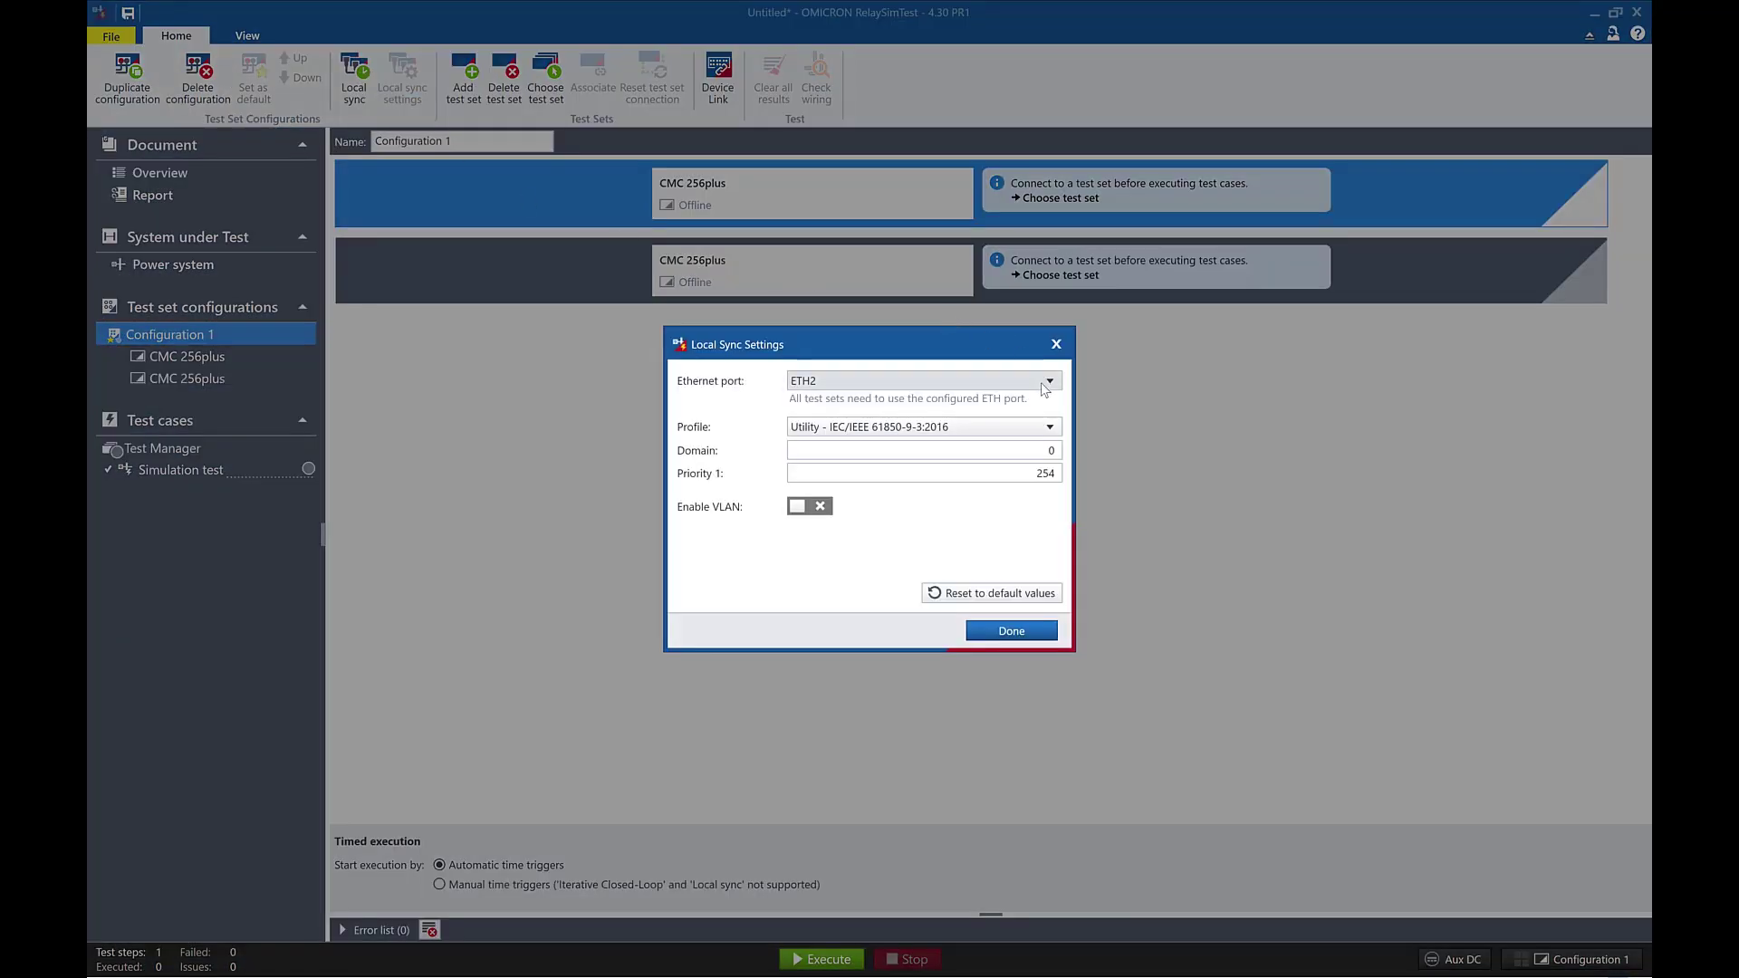
click(1046, 390)
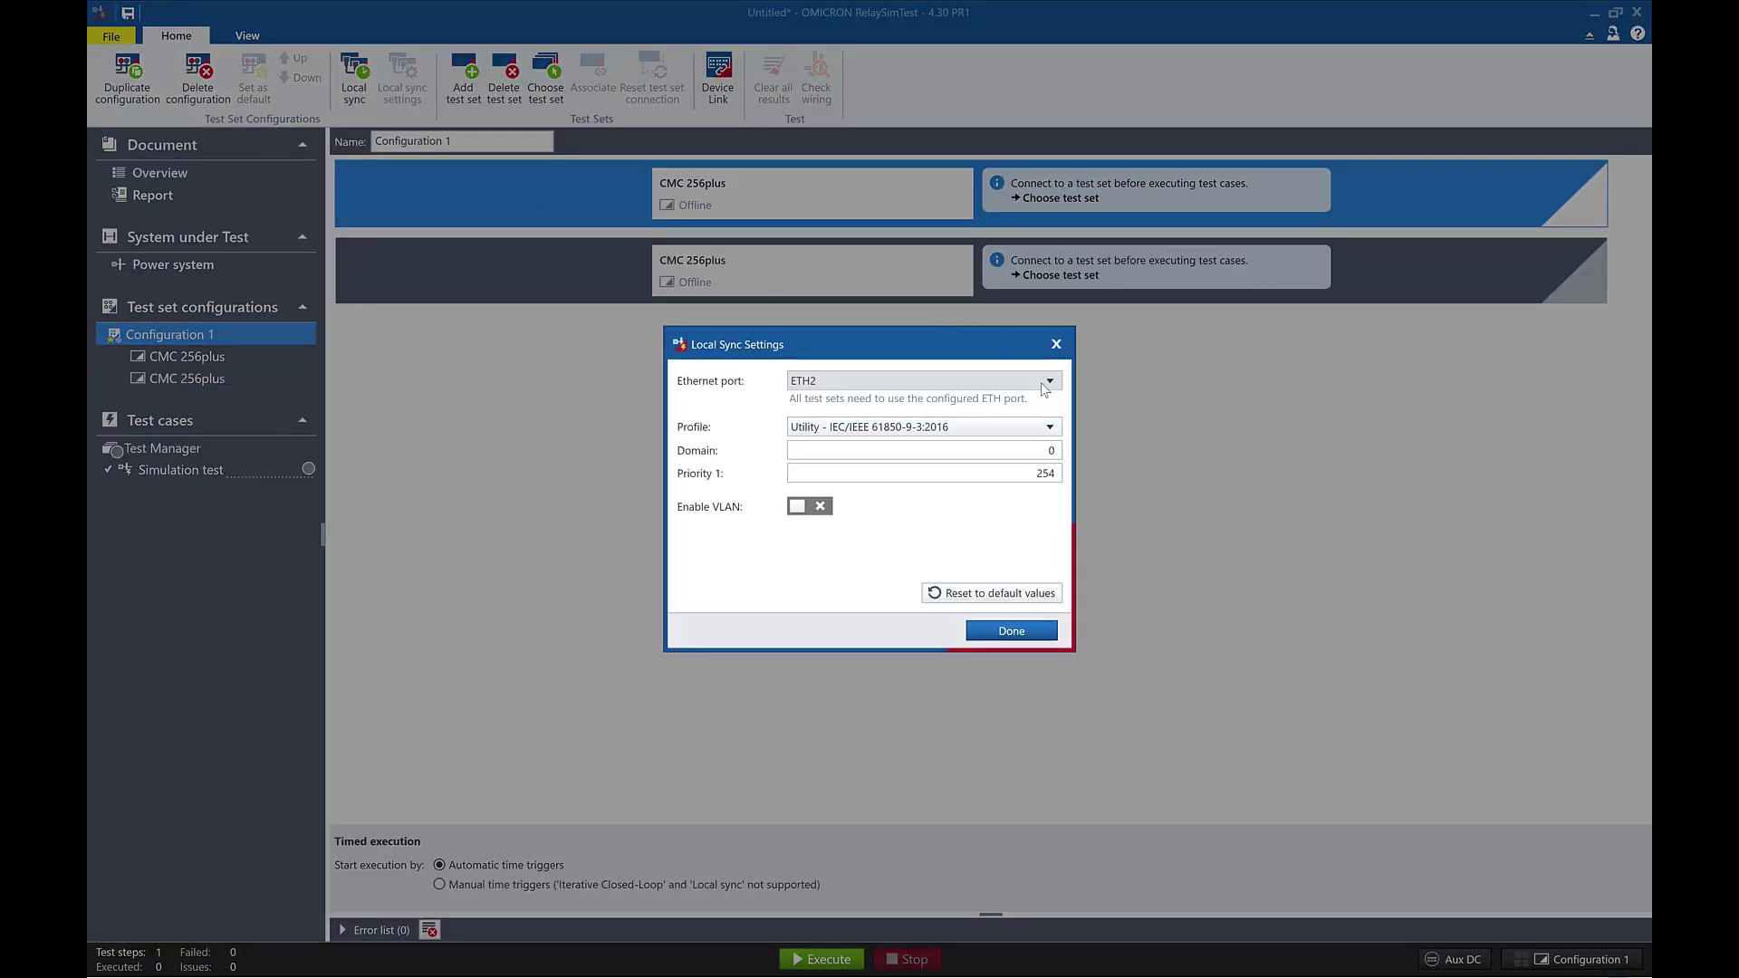
click(1048, 435)
click(1048, 436)
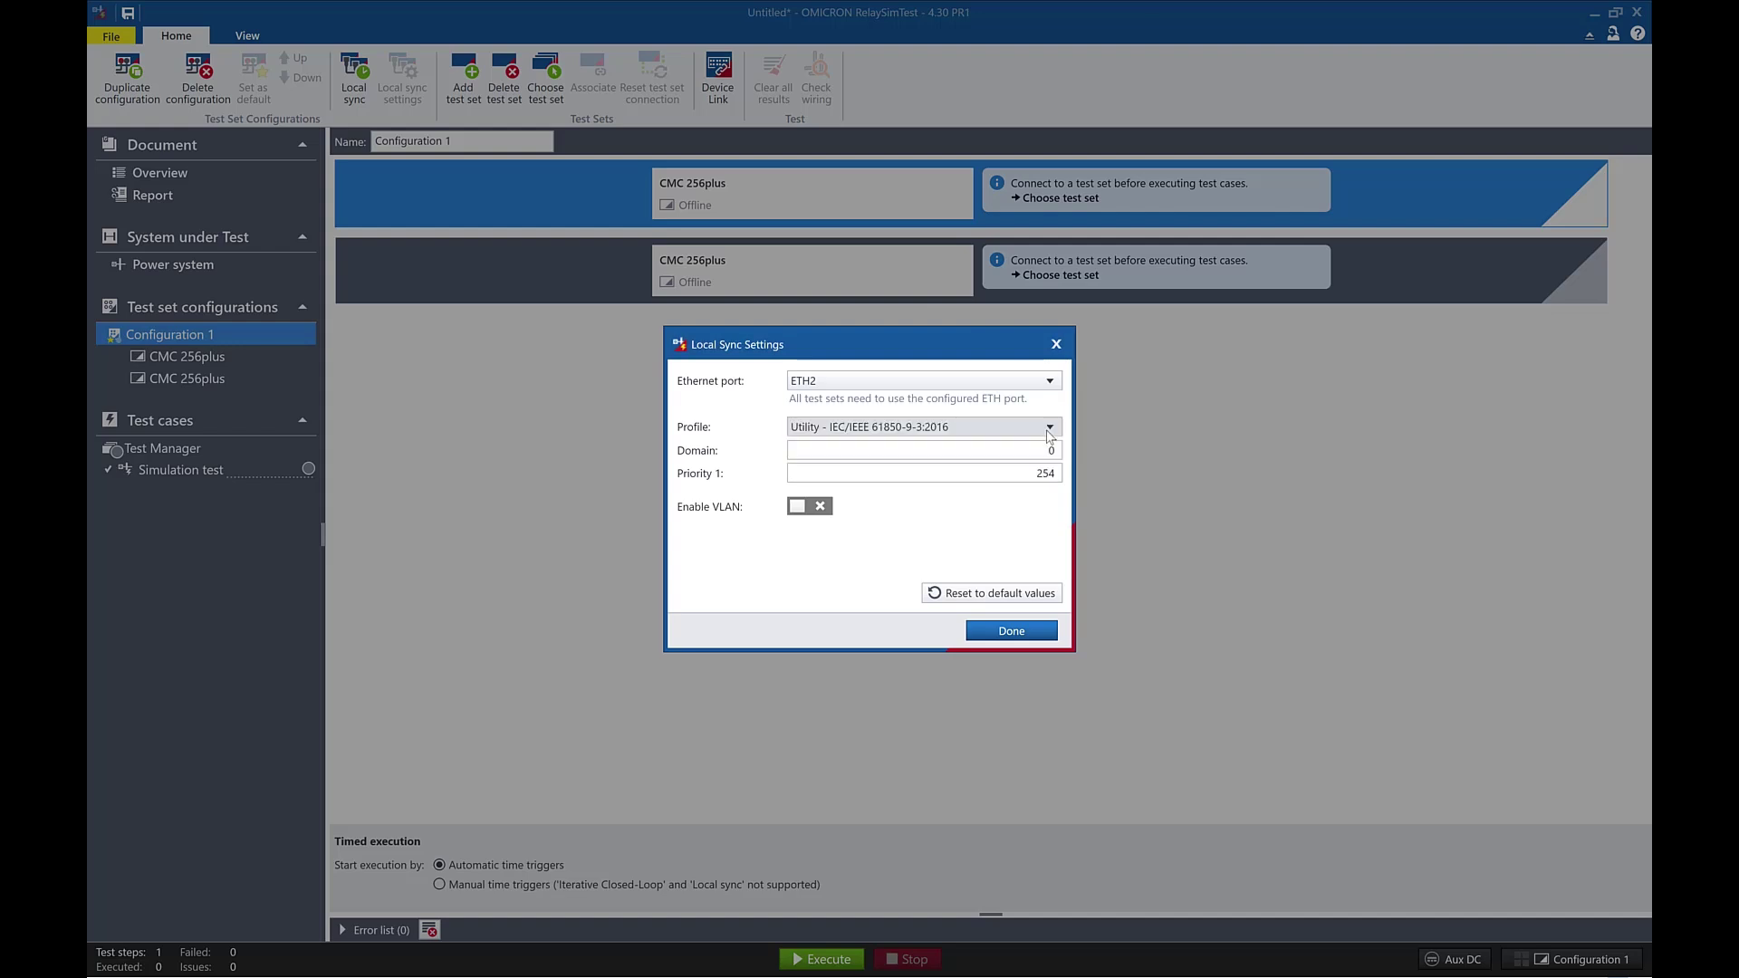
text(22)
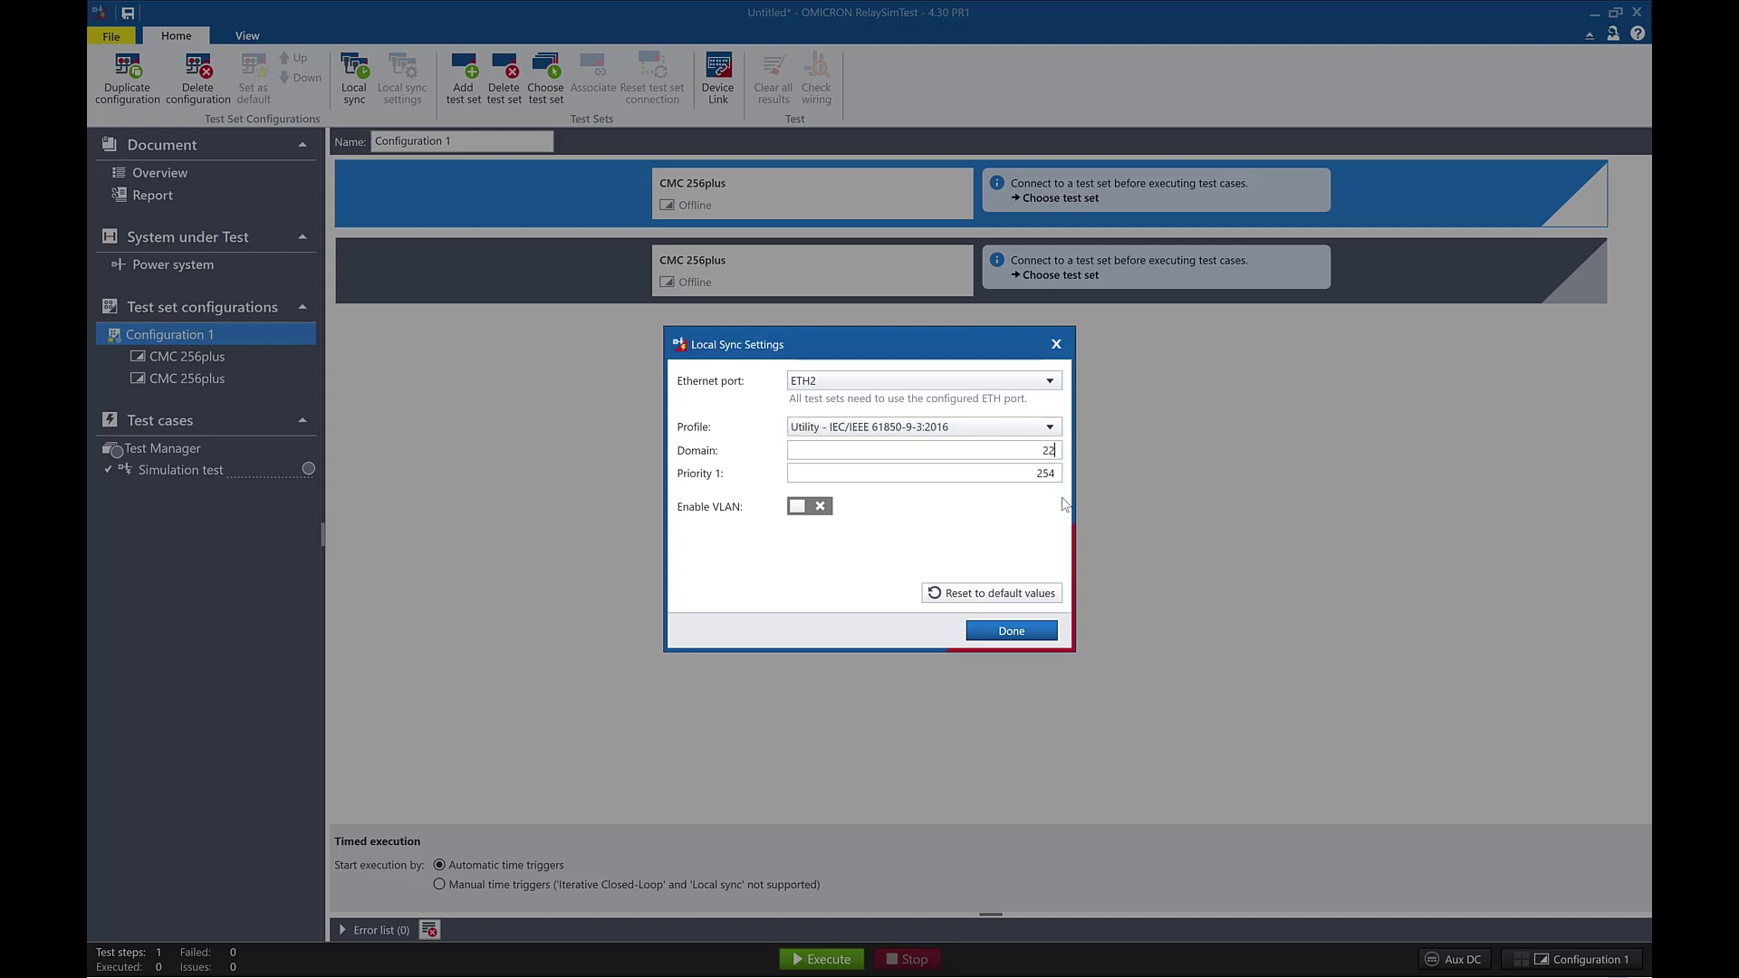
click(817, 515)
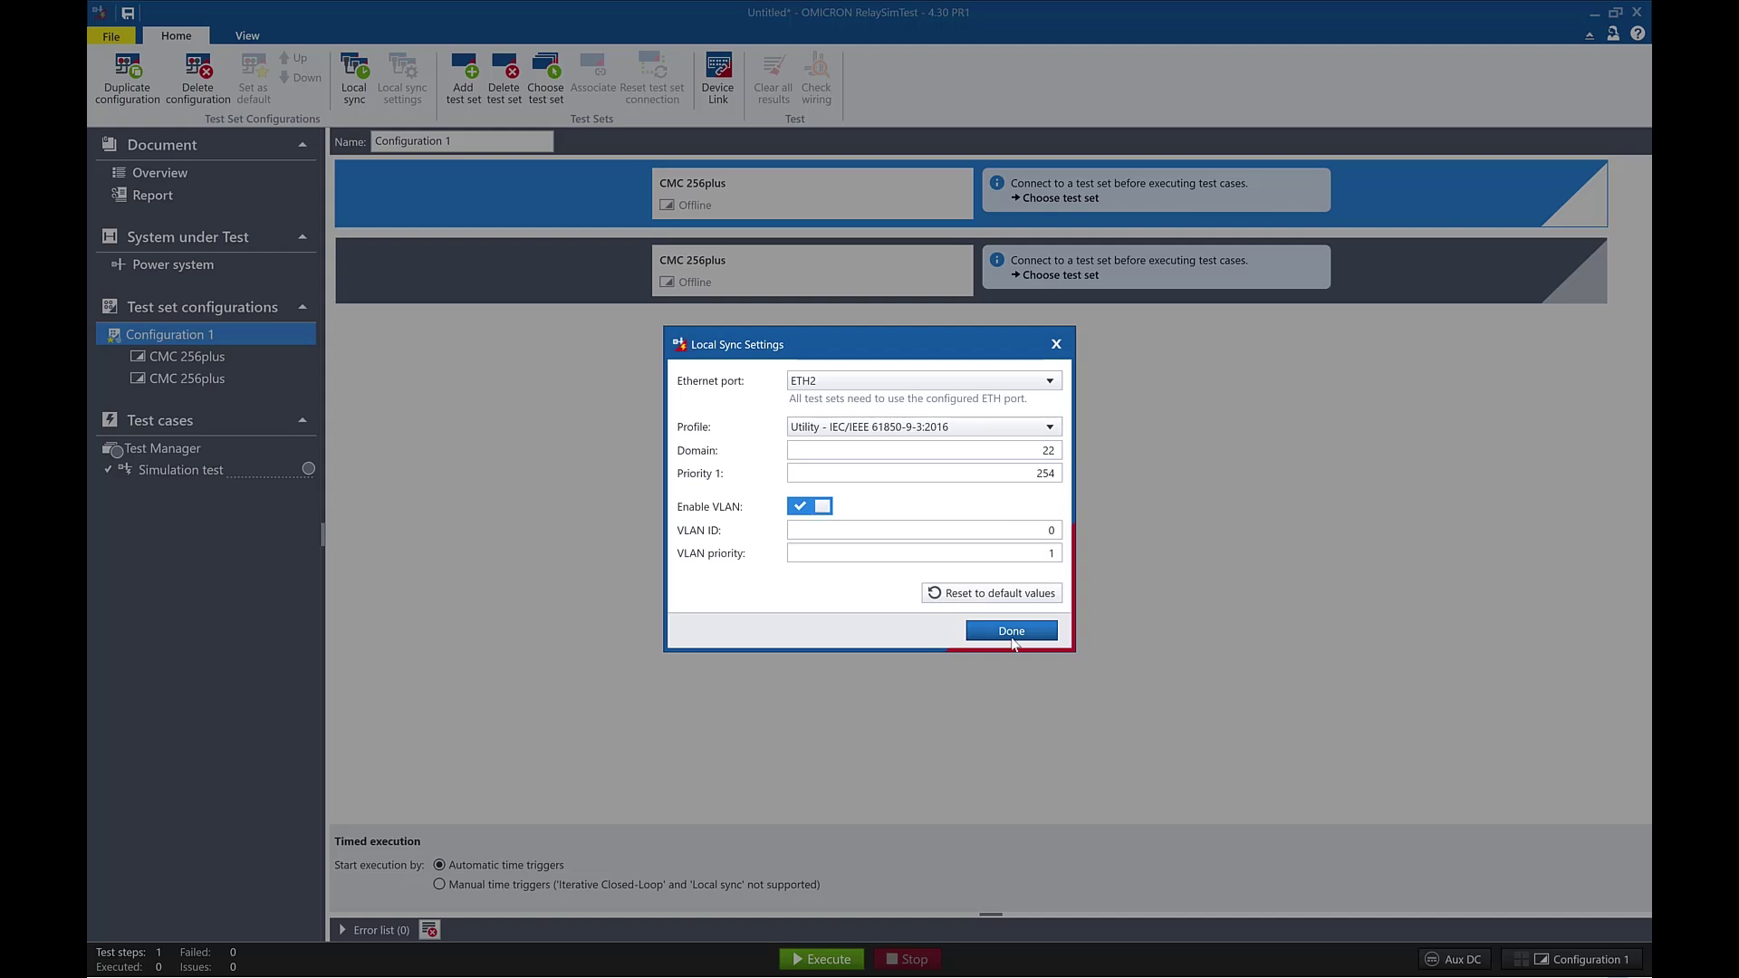
click(1011, 631)
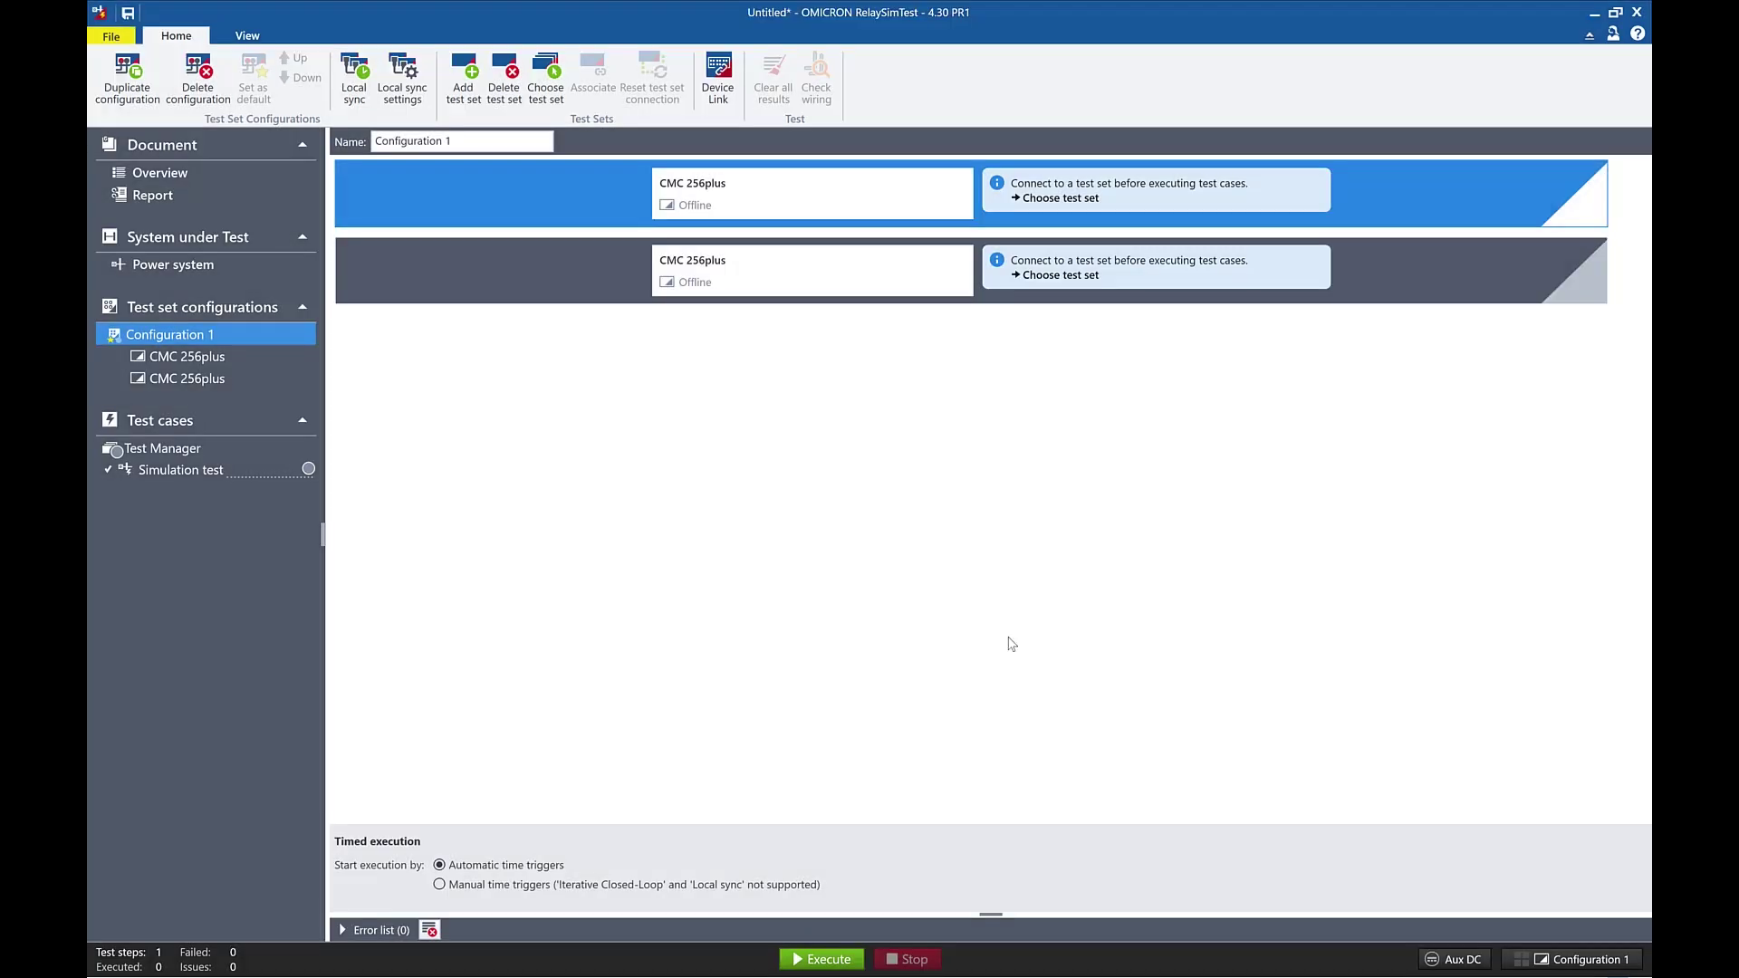